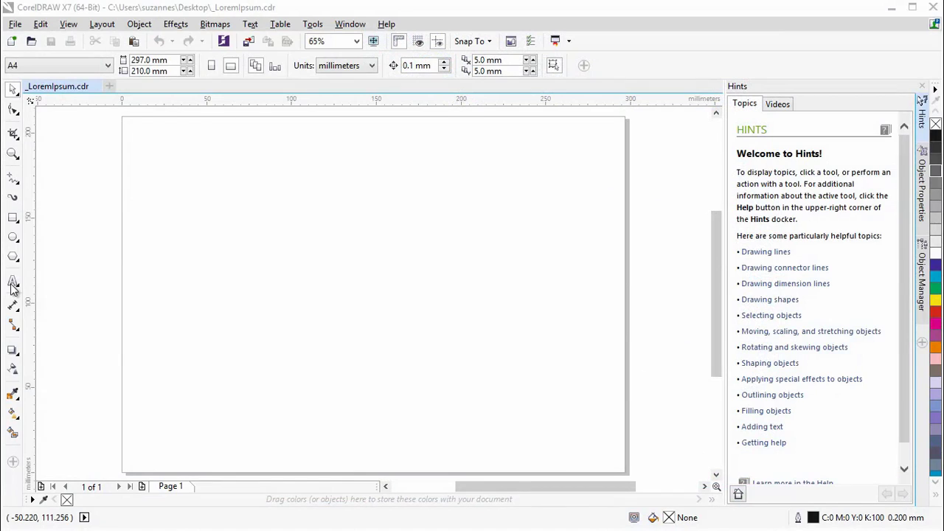
# - Add a 'Garden house' text line on the page with the Text tool
pyautogui.click(13, 281)
pyautogui.click(245, 234)
pyautogui.write('Garden house')
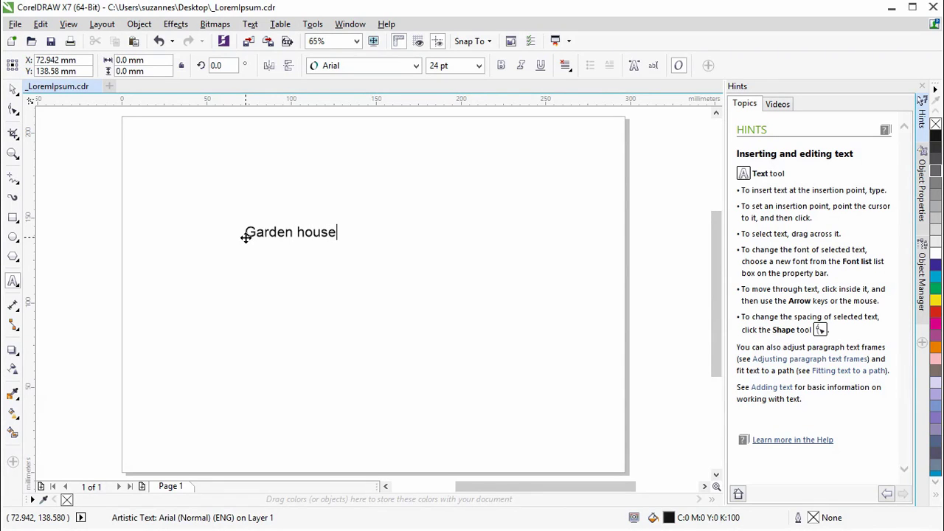
pyautogui.hotkey('ctrl', 'space')
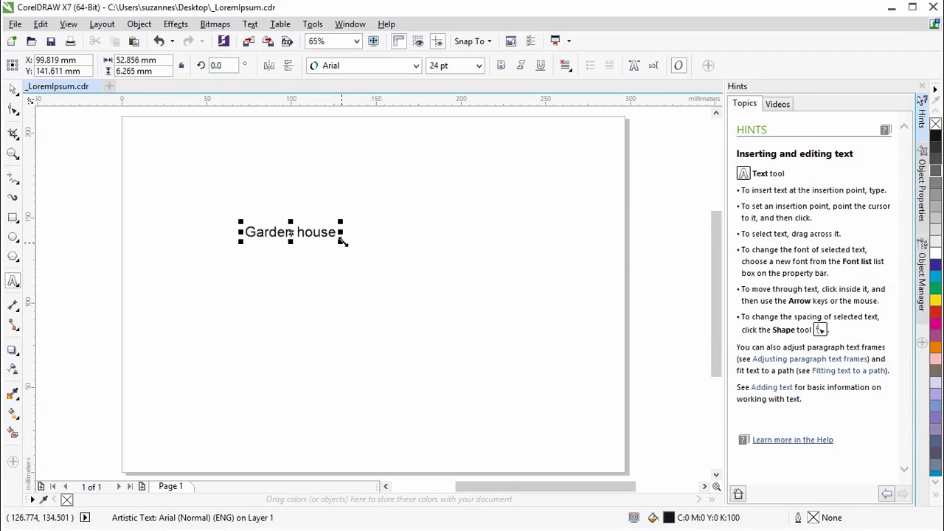
# - Enlarge the title to about 61 pt, move it near the top, and drag copies below
pyautogui.moveTo(340, 240); pyautogui.dragTo(481, 309)
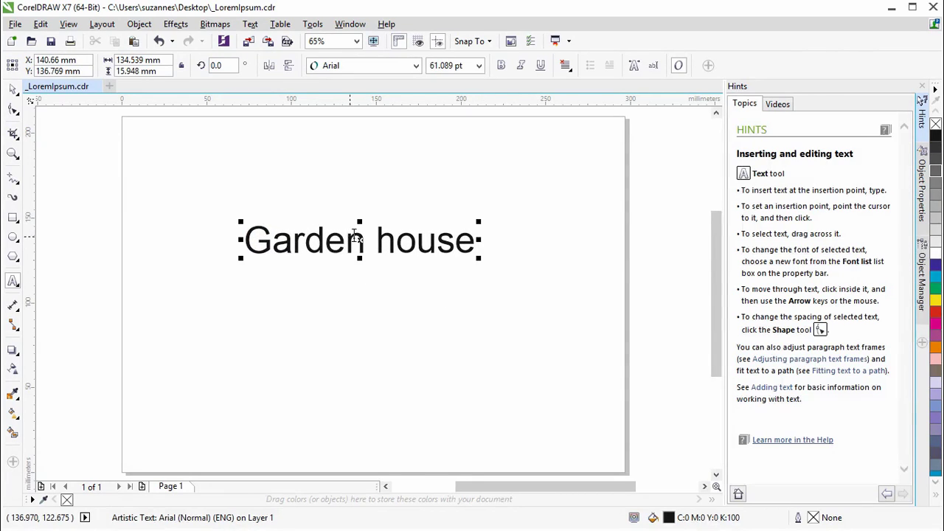
pyautogui.moveTo(359, 239); pyautogui.dragTo(372, 169)
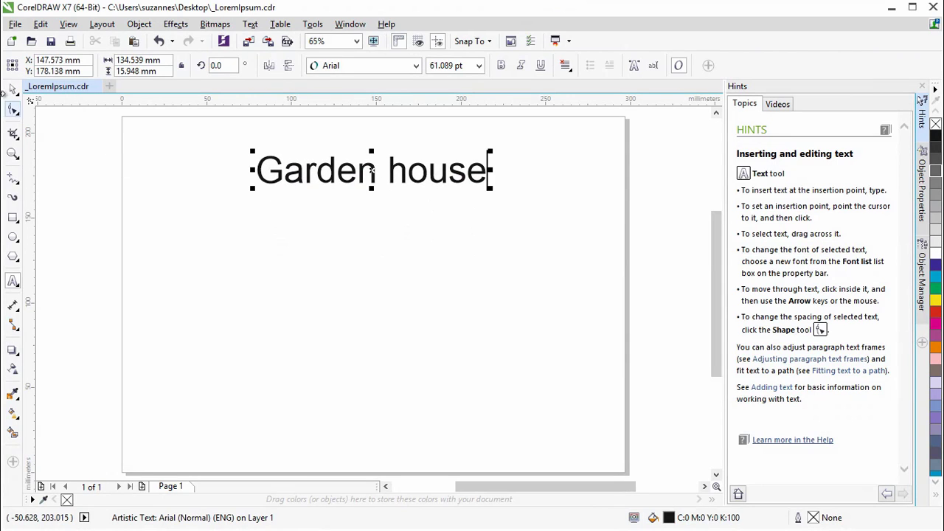
pyautogui.click(13, 89)
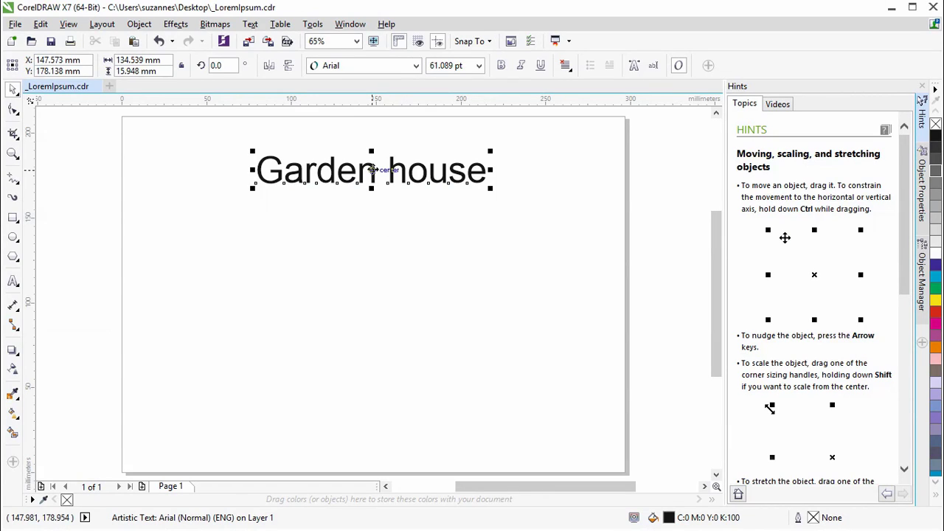
pyautogui.moveTo(372, 169); pyautogui.dragTo(371, 273)
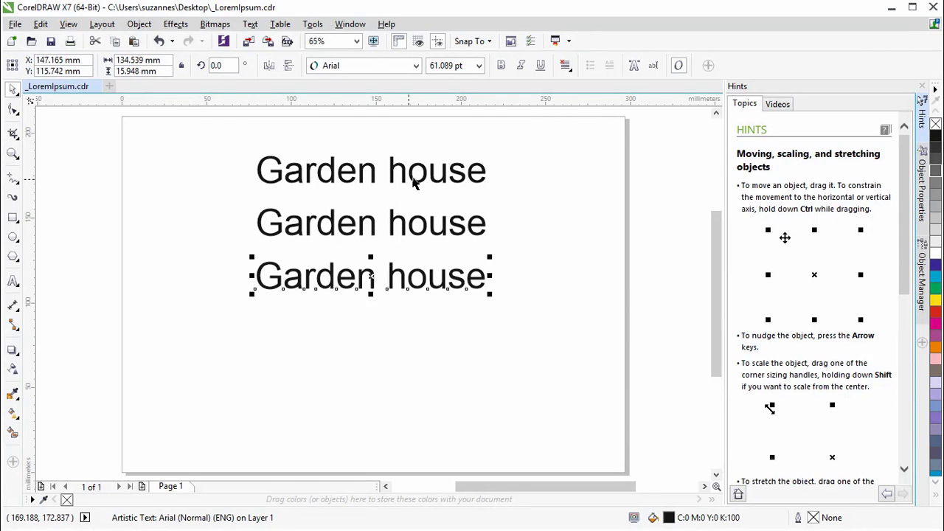
# - Set the top Garden house line to Berlin Sans FB and the lowest to Freestyle Script
pyautogui.click(413, 183)
pyautogui.click(416, 66)
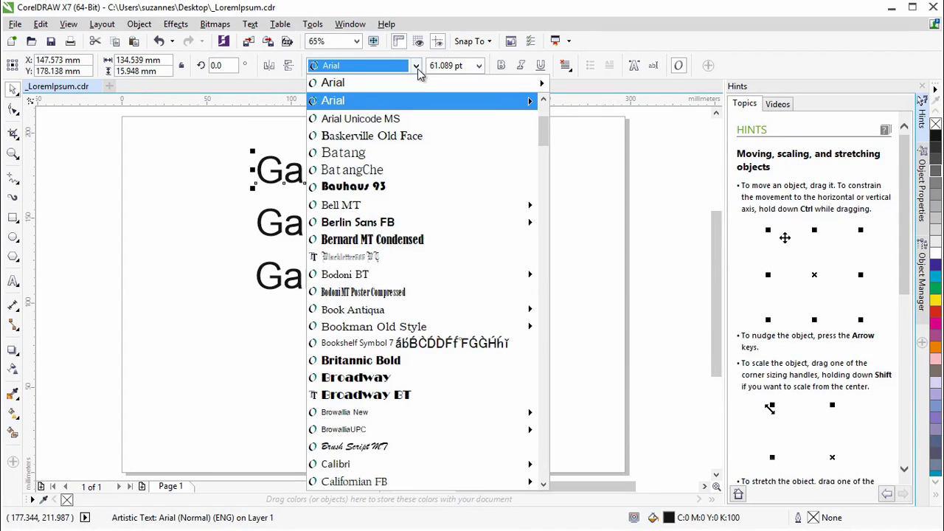
pyautogui.click(372, 222)
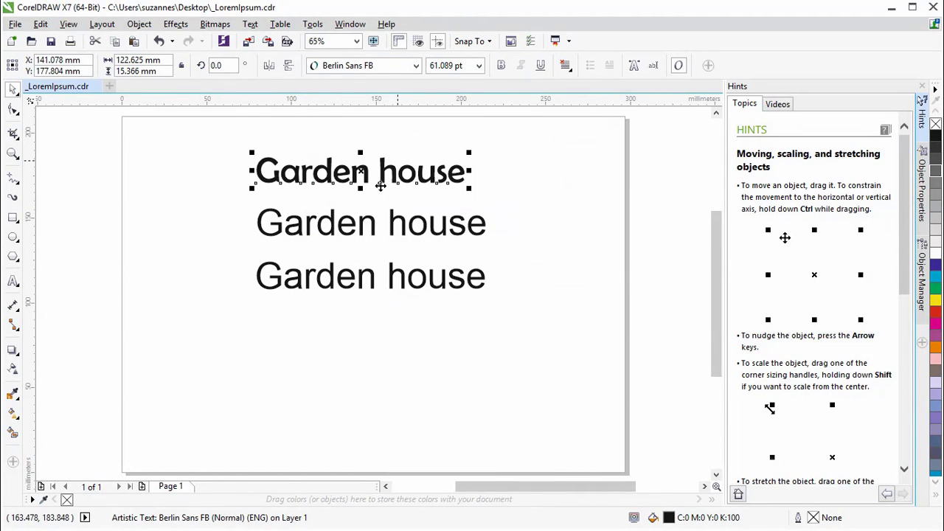
pyautogui.click(376, 225)
pyautogui.click(416, 66)
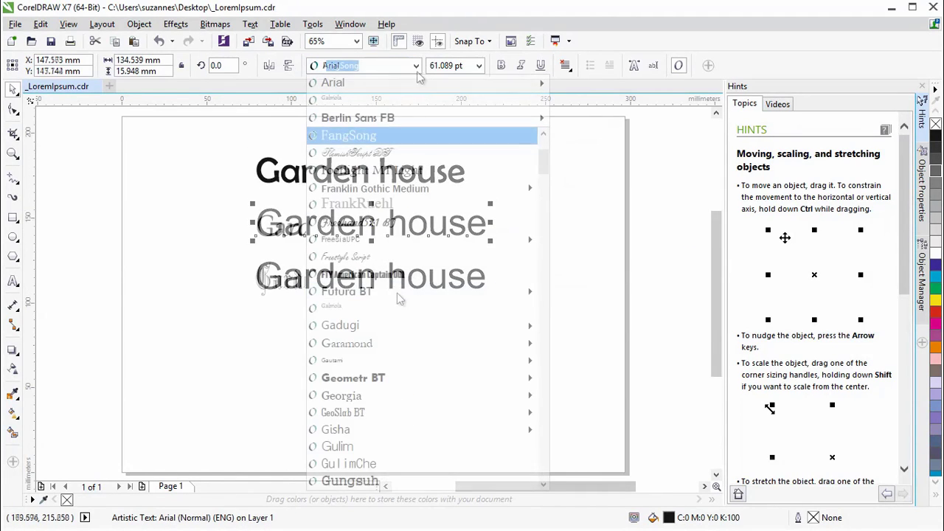
pyautogui.click(369, 256)
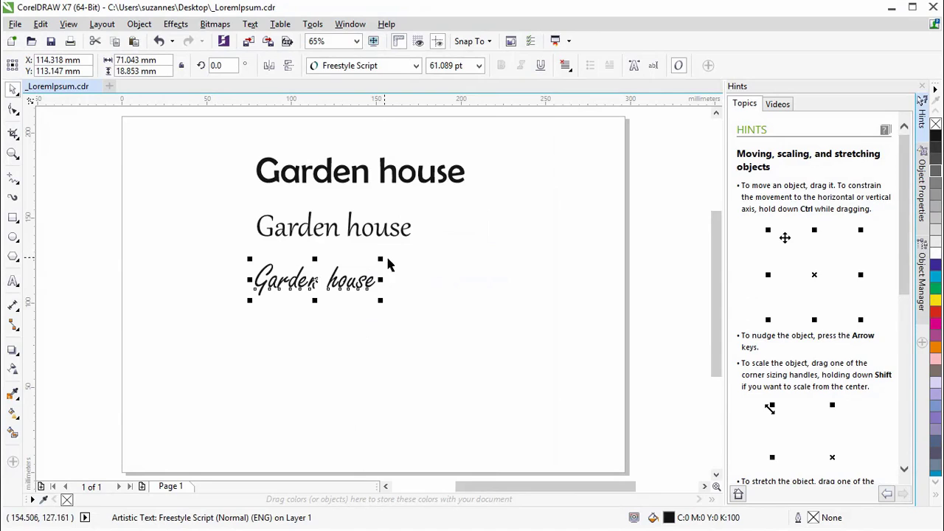
pyautogui.click(392, 309)
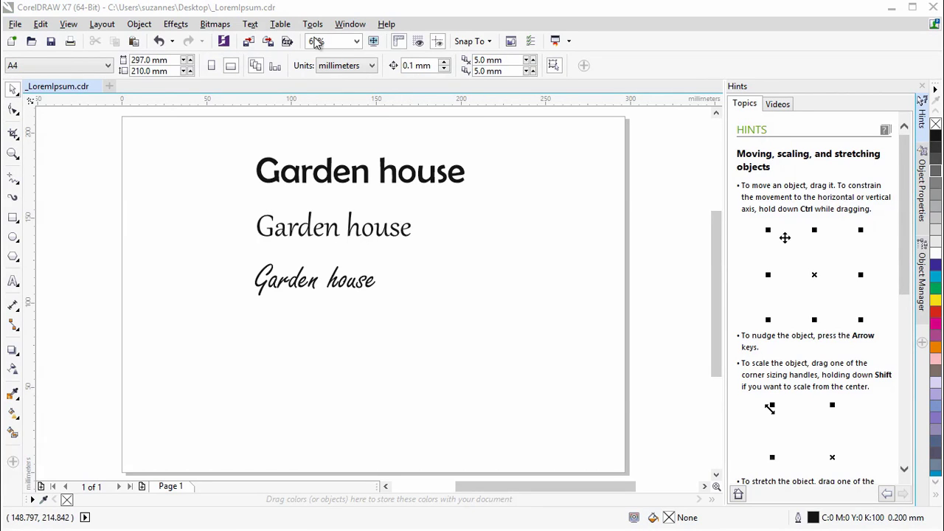
# - Open Text > Font Playground and set its first two samples to Gabriola and FlemishScript BT
pyautogui.click(250, 25)
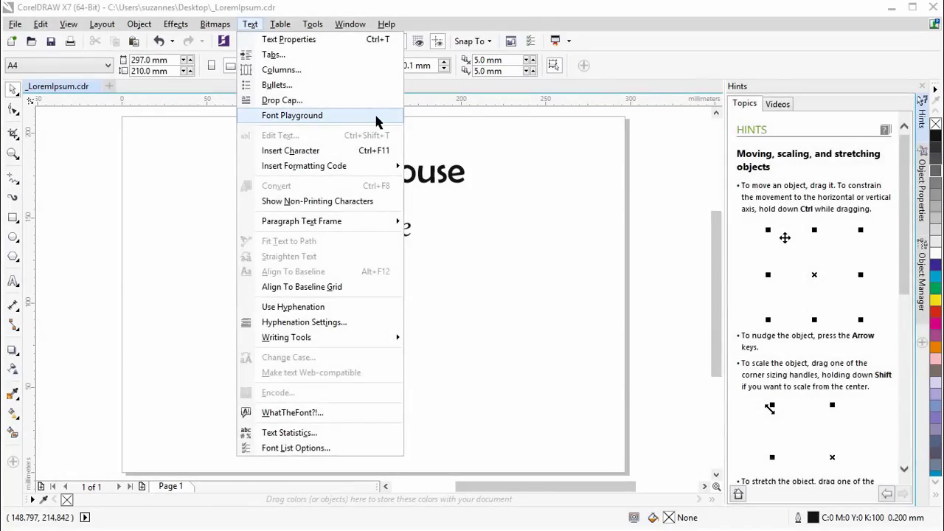
pyautogui.click(376, 118)
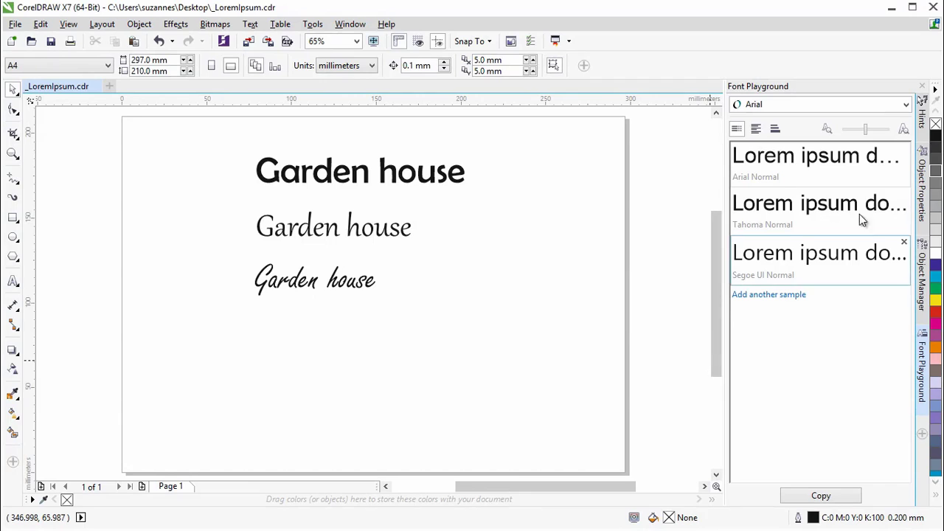
pyautogui.click(862, 170)
pyautogui.click(906, 106)
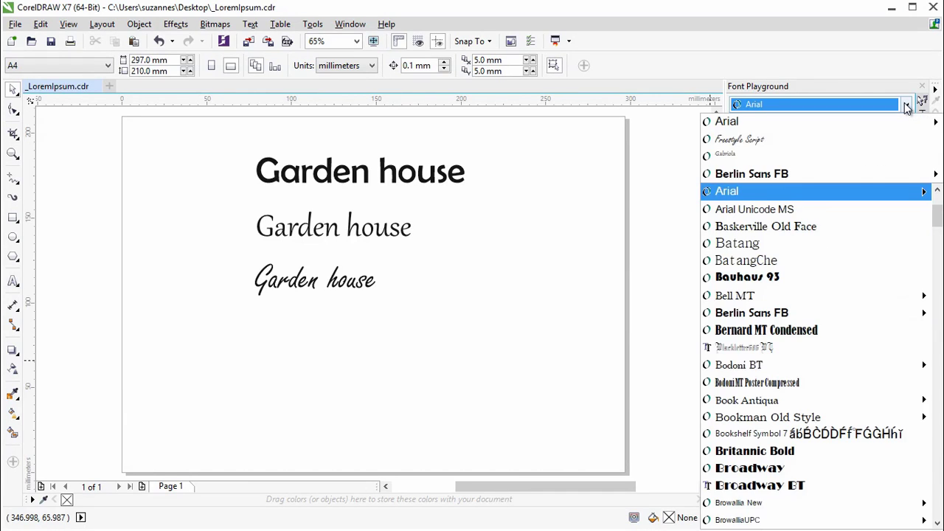
pyautogui.click(855, 158)
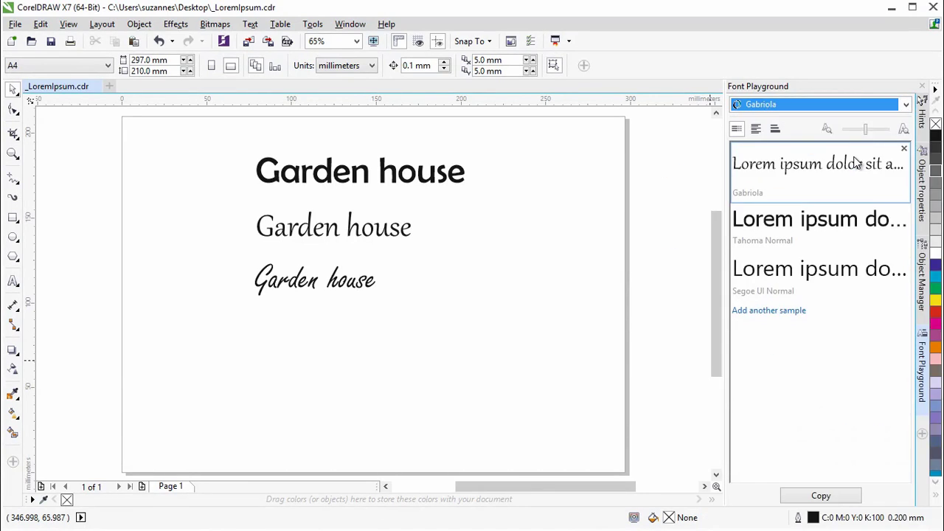
pyautogui.click(862, 233)
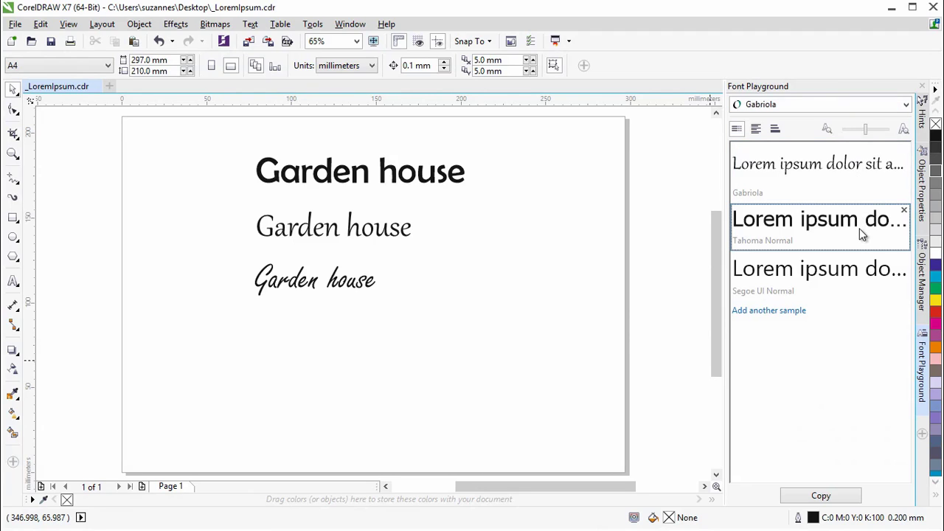
pyautogui.click(906, 106)
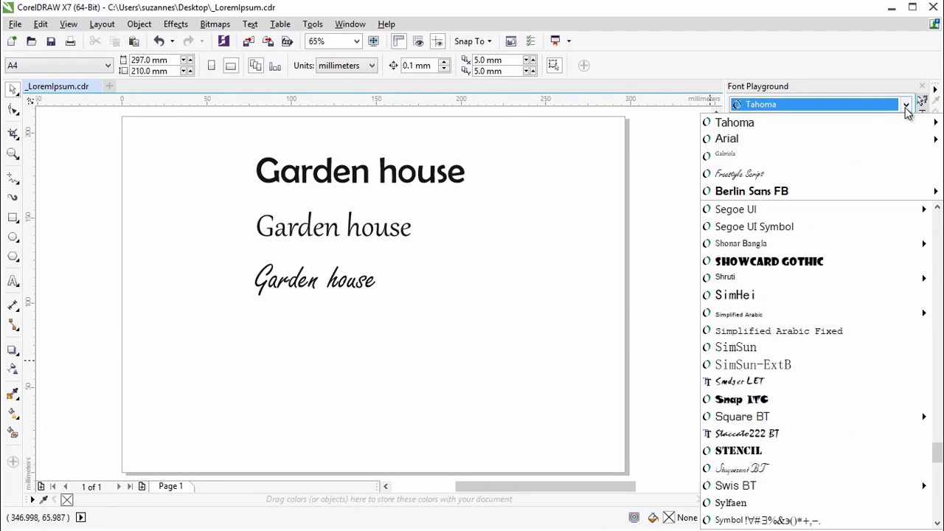
pyautogui.scroll(10, 875, 141)
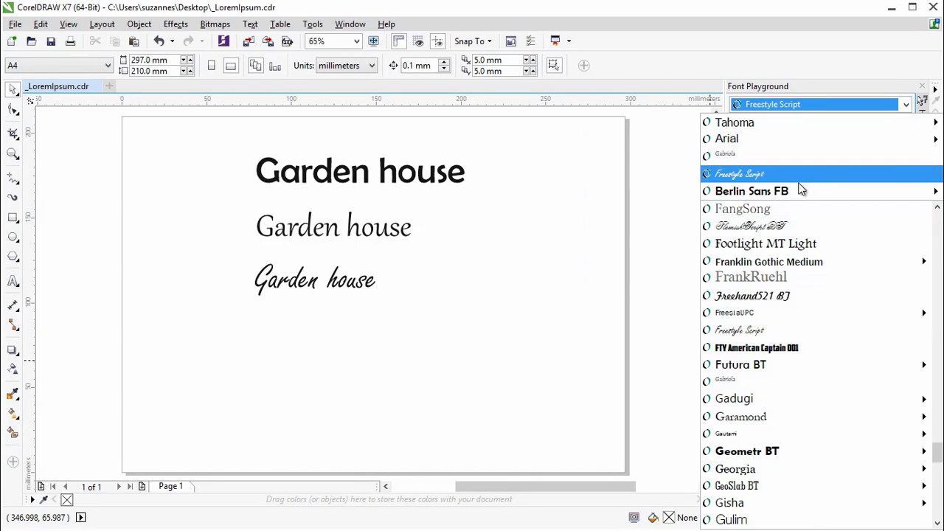
pyautogui.click(783, 222)
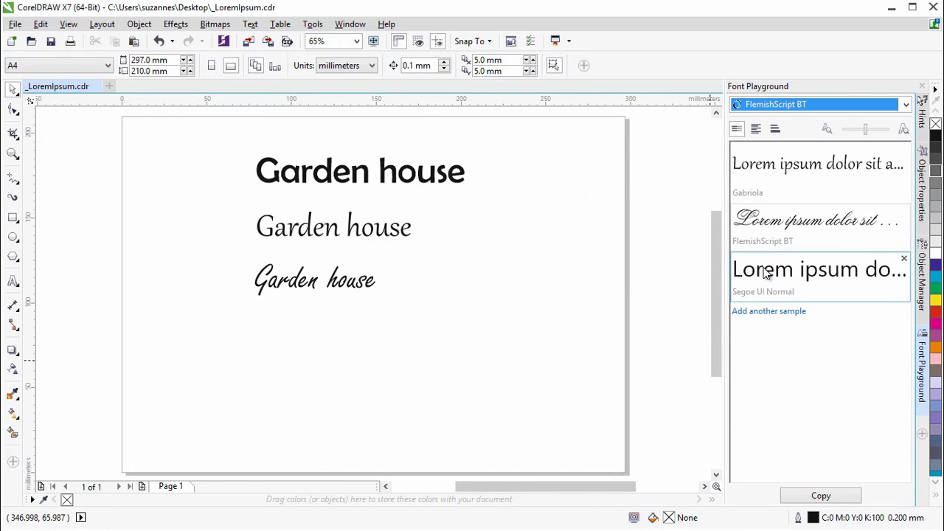
# - Keep the third Font Playground sample as Segoe UI Normal
pyautogui.click(766, 274)
pyautogui.click(906, 104)
pyautogui.click(828, 294)
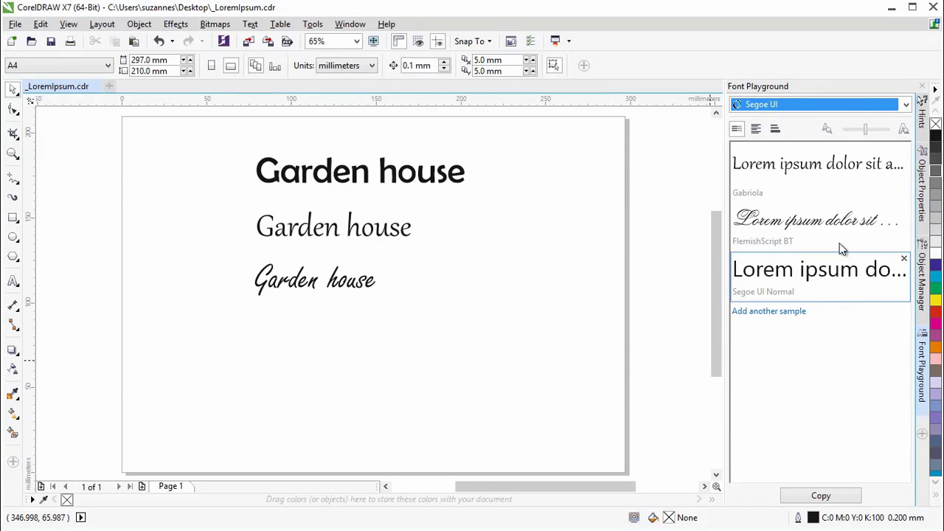
# - Replace the Gabriola sample's Lorem ipsum wording with 'Garden house'
pyautogui.click(854, 169)
pyautogui.click(894, 163)
pyautogui.moveTo(893, 163)
pyautogui.mouseDown()
pyautogui.moveTo(756, 164)
pyautogui.moveTo(901, 164)
pyautogui.mouseUp()
pyautogui.write('Garden')
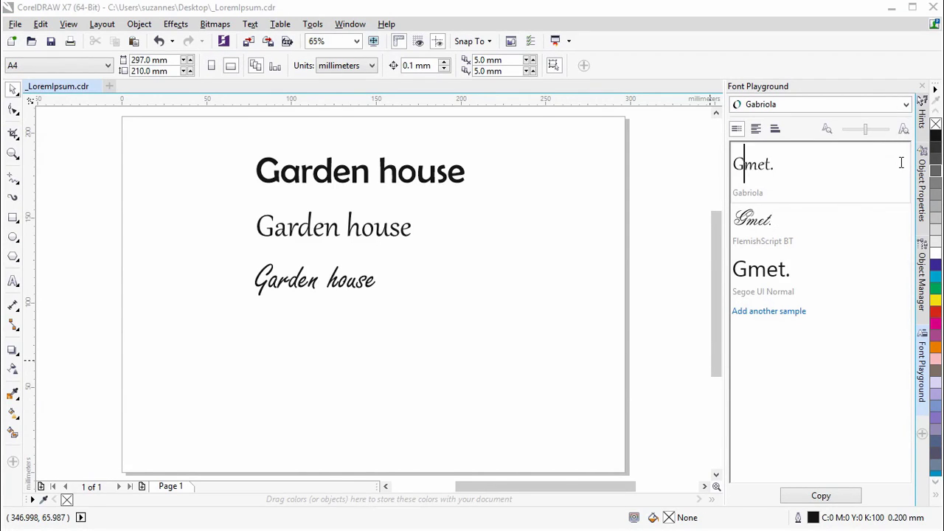
pyautogui.write(' house')
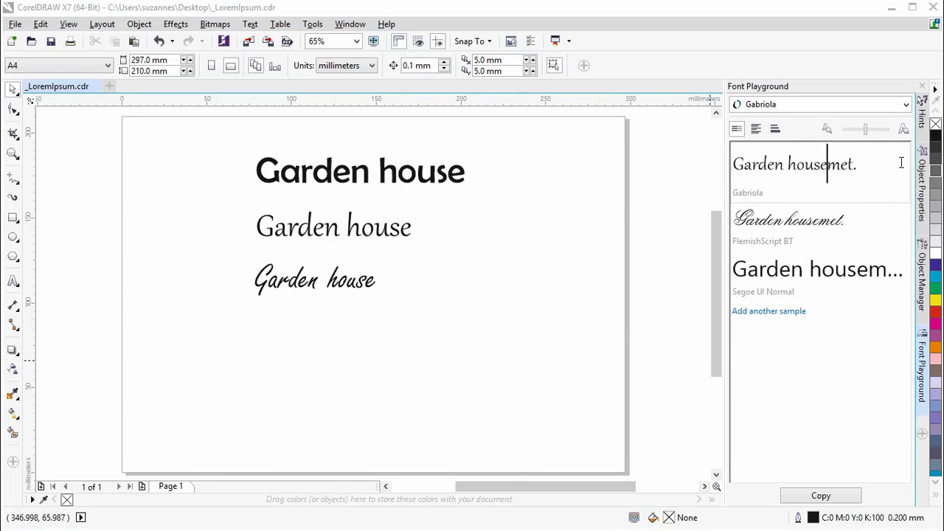
pyautogui.press('Delete')
pyautogui.press('Delete')
pyautogui.press('Delete')
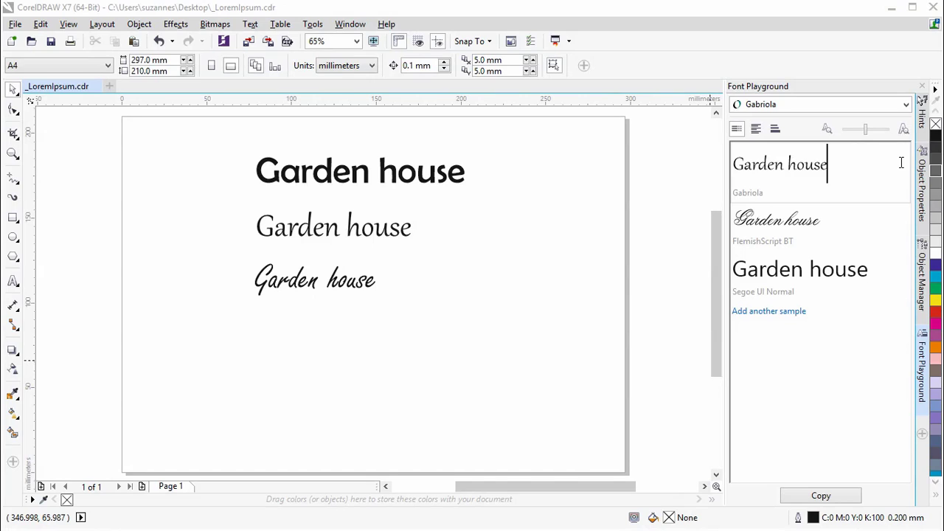
pyautogui.click(901, 163)
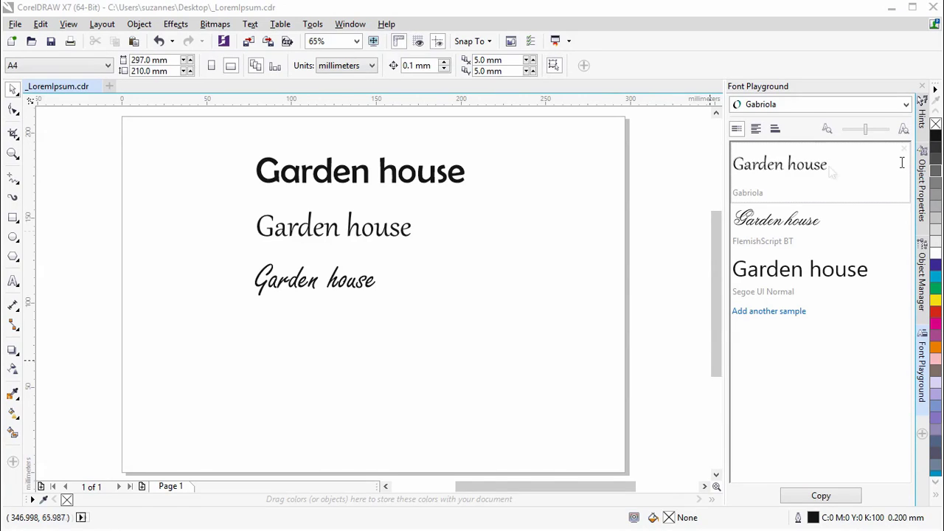
# - Delete the Berlin Sans FB and Freestyle Script lines and enlarge the Gabriola text to about 84 pt
pyautogui.click(463, 186)
pyautogui.press('Delete')
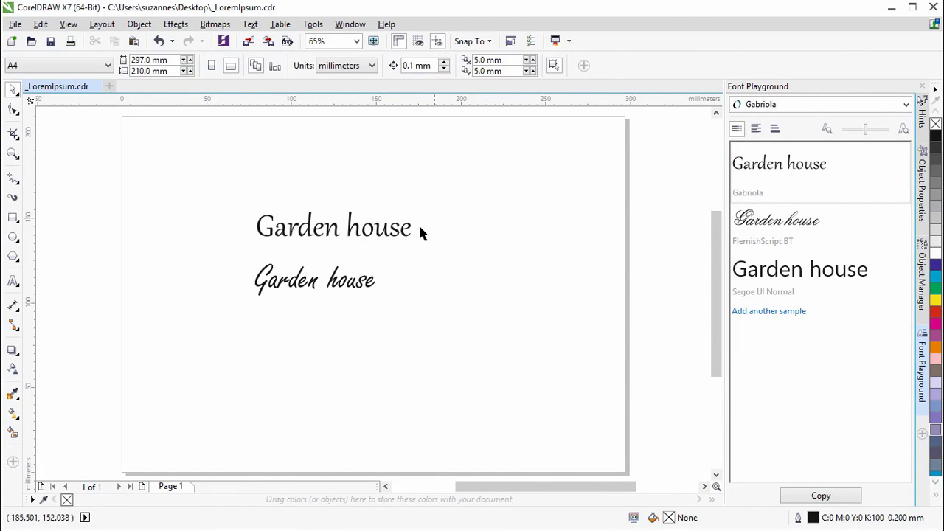
pyautogui.click(345, 278)
pyautogui.press('Delete')
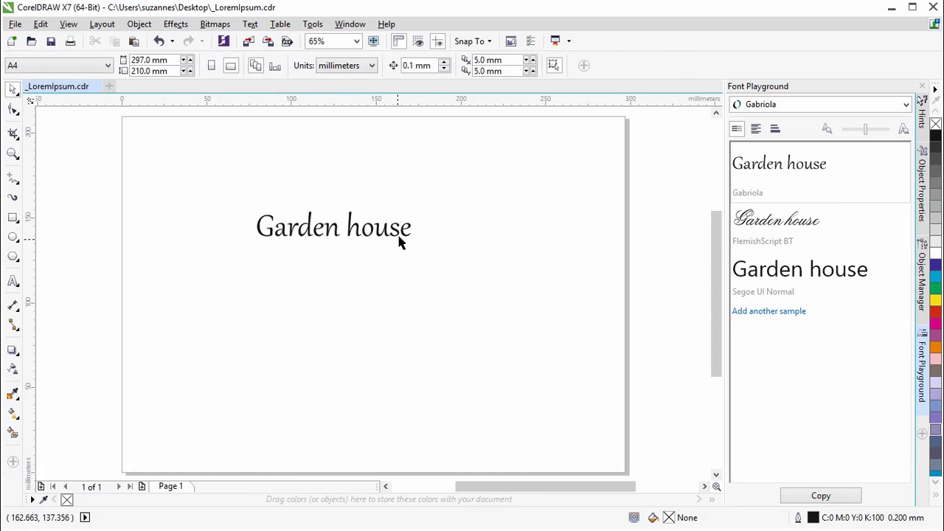
pyautogui.click(401, 234)
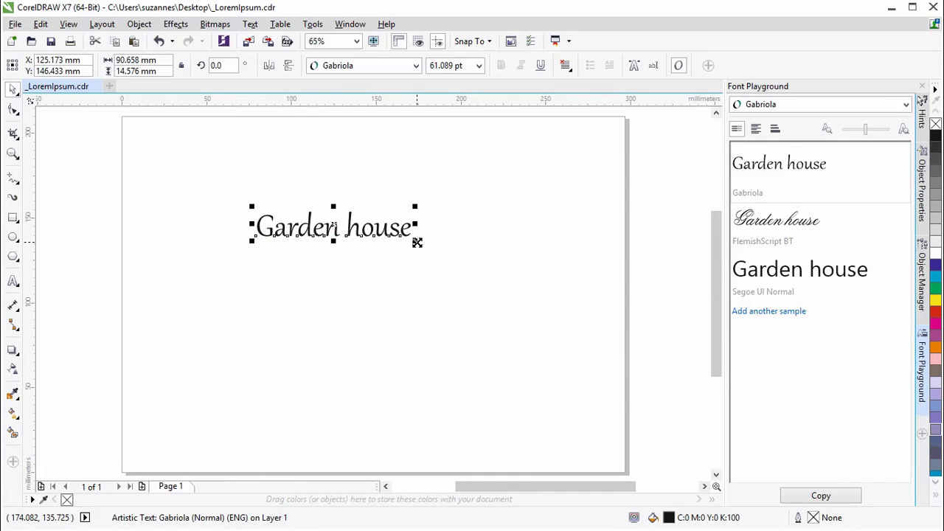
pyautogui.moveTo(417, 242); pyautogui.dragTo(476, 273)
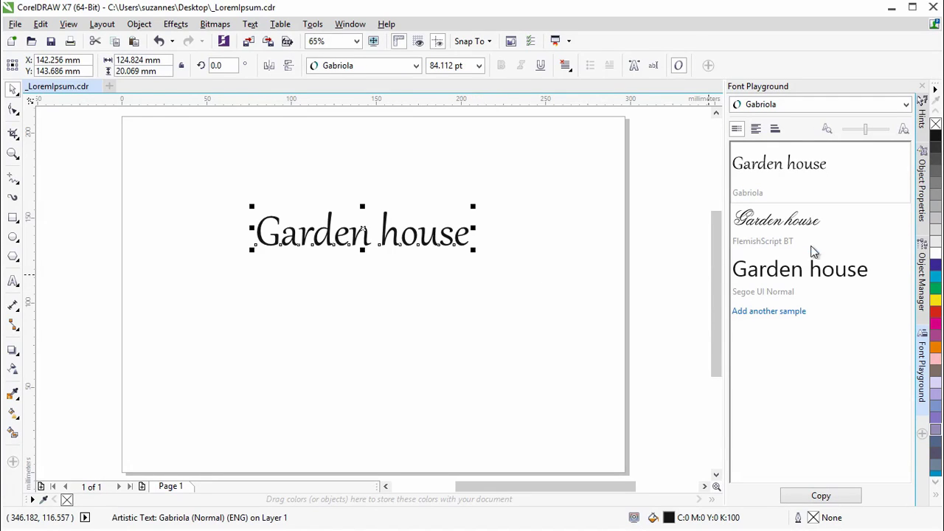
# - Change the Segoe UI sample's font to Embassy BT
pyautogui.click(814, 283)
pyautogui.click(907, 104)
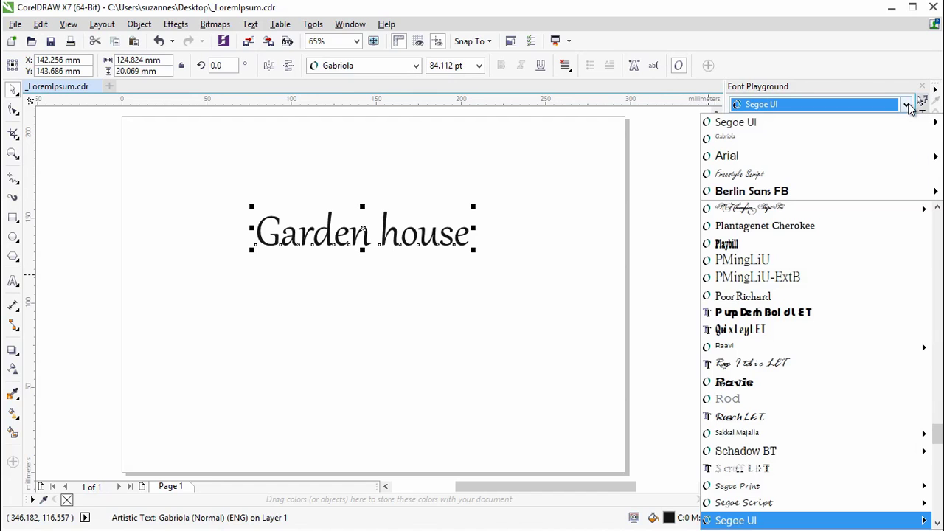
pyautogui.write('e')
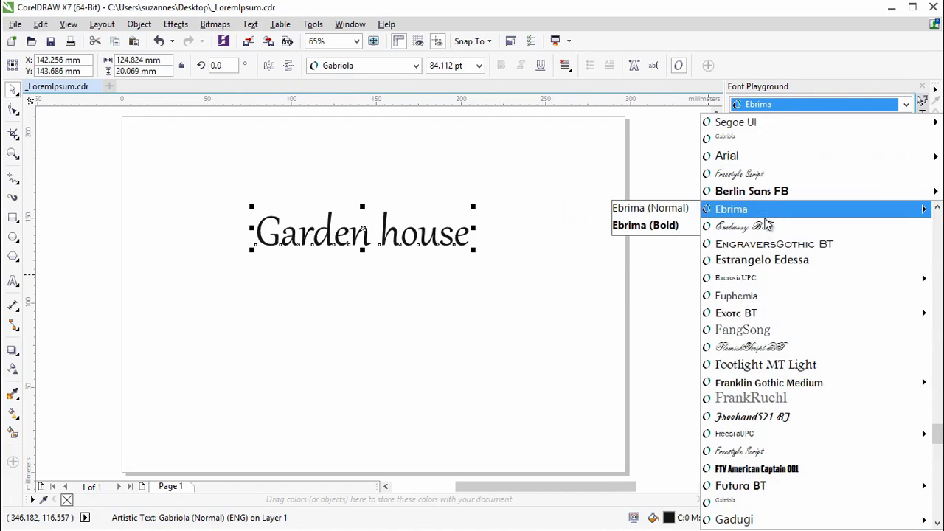
pyautogui.click(760, 225)
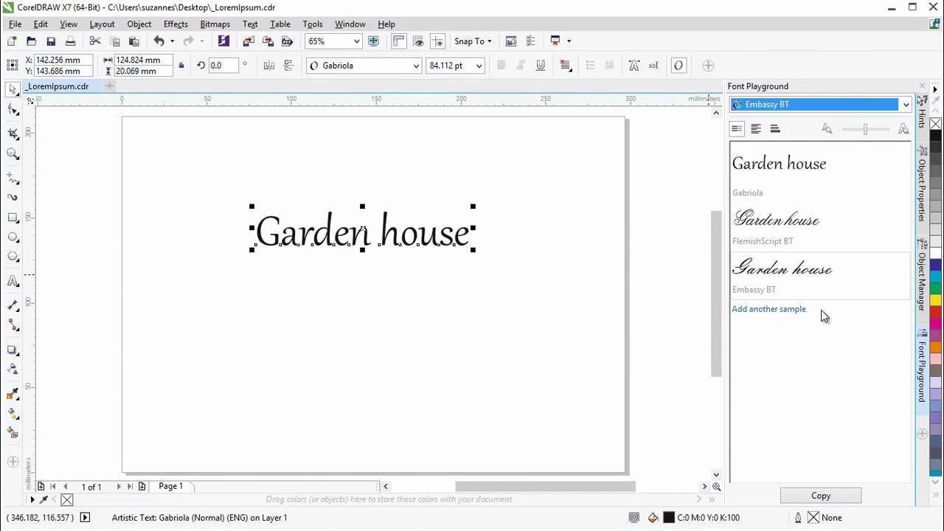
# - Add a fourth Garden house sample set in Stuyvesant BT
pyautogui.click(789, 310)
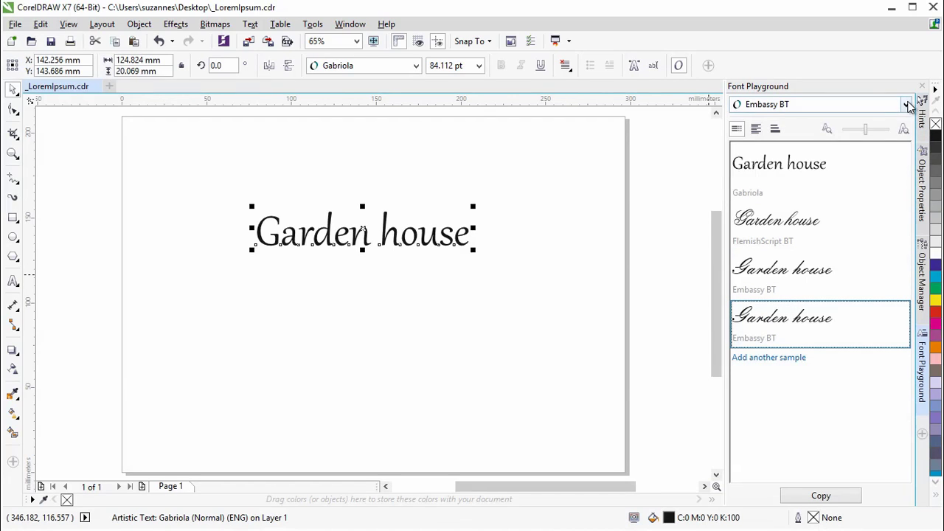
pyautogui.click(907, 105)
pyautogui.scroll(-10, 859, 443)
pyautogui.click(856, 509)
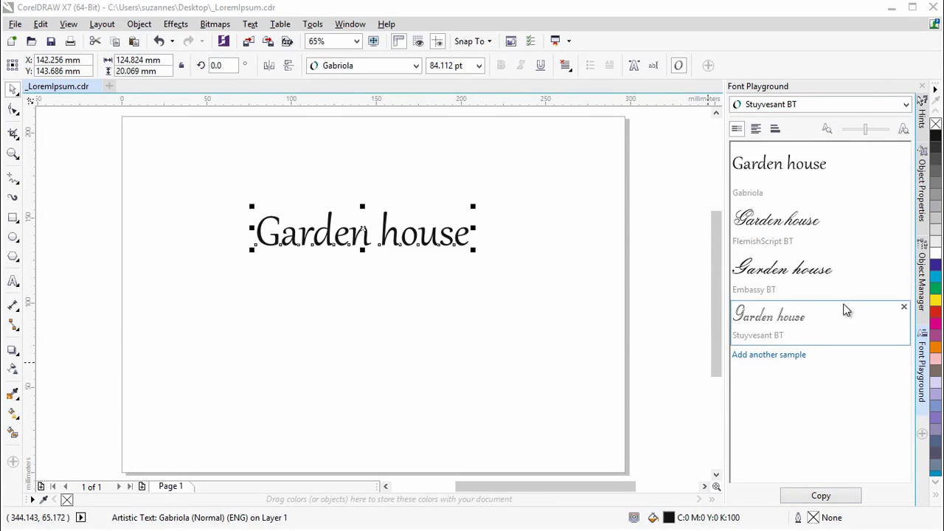
# - Reorder the samples with Gabriola on top, then remove the Embassy BT sample
pyautogui.click(835, 169)
pyautogui.moveTo(835, 169); pyautogui.dragTo(826, 275)
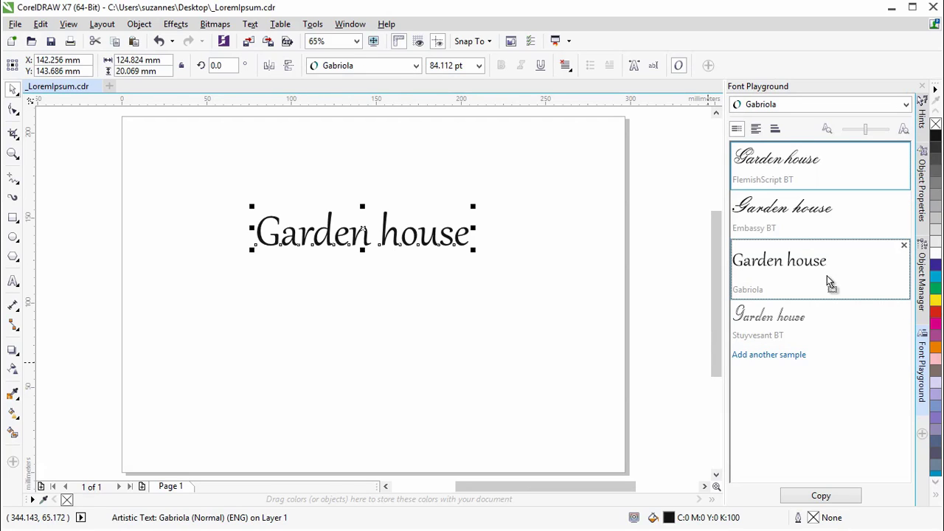
pyautogui.click(847, 213)
pyautogui.moveTo(848, 214); pyautogui.dragTo(846, 331)
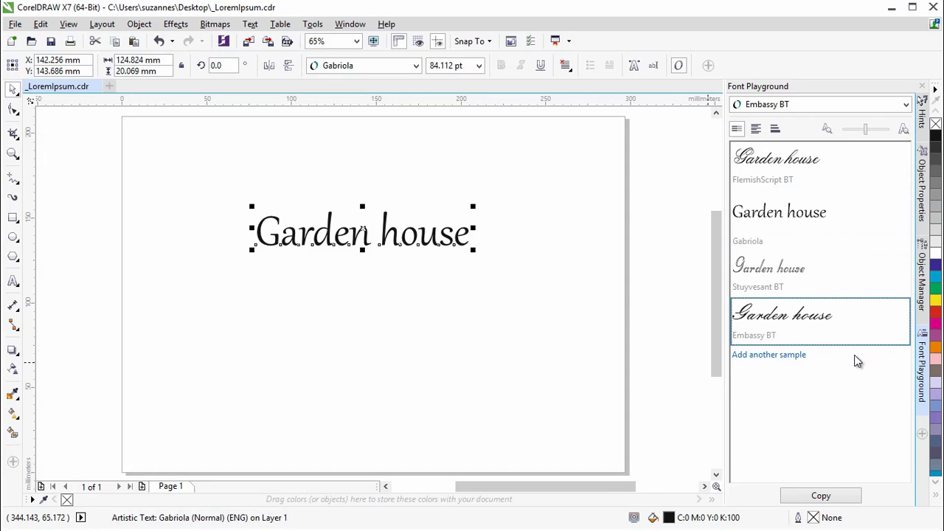
pyautogui.moveTo(821, 218); pyautogui.dragTo(822, 176)
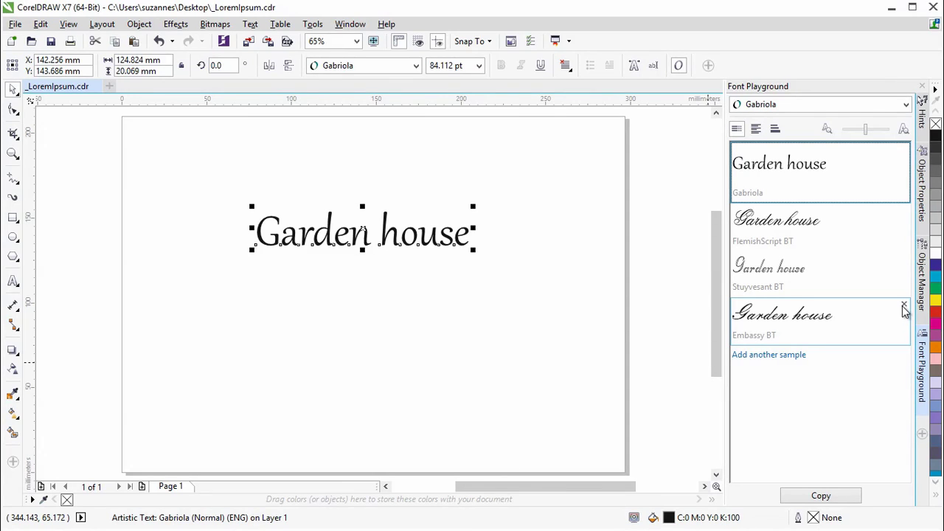
pyautogui.click(904, 306)
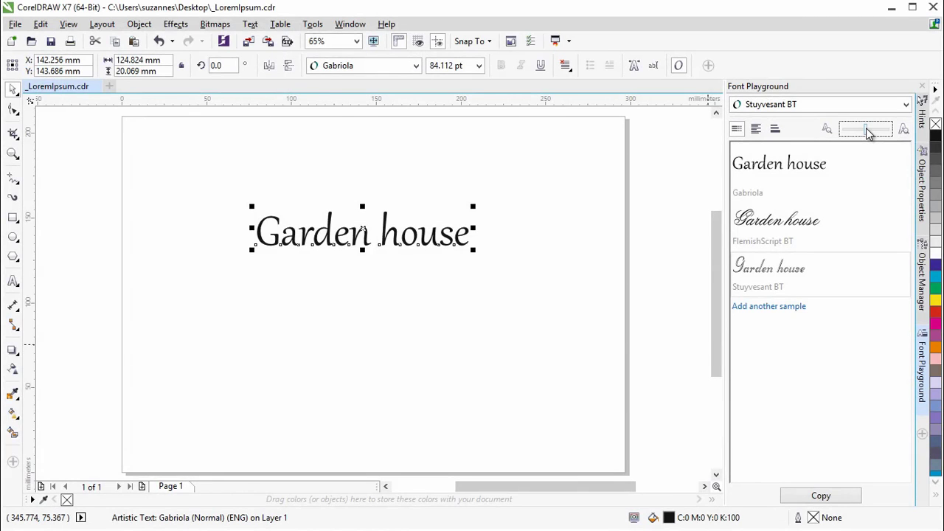
# - Resize the three font samples with the zoom slider and buttons, ending at a larger size
pyautogui.moveTo(871, 131); pyautogui.dragTo(882, 132)
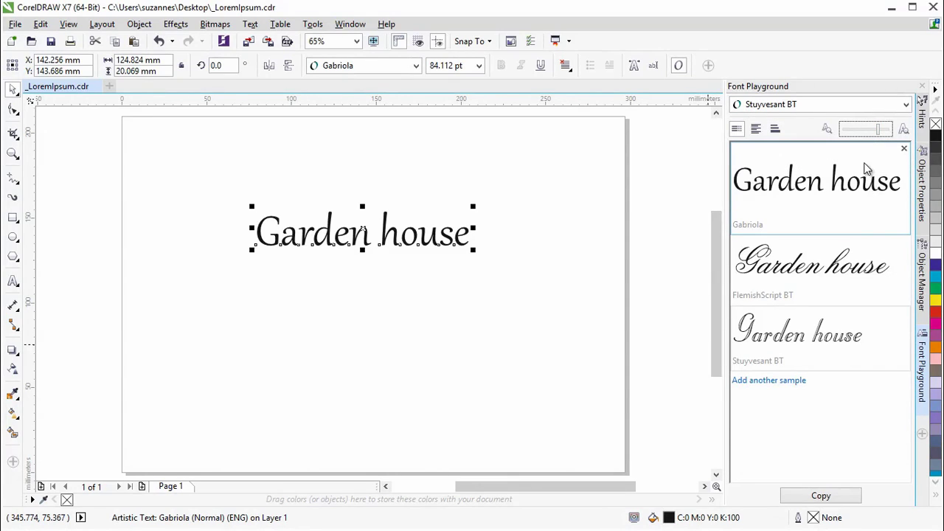
pyautogui.click(827, 131)
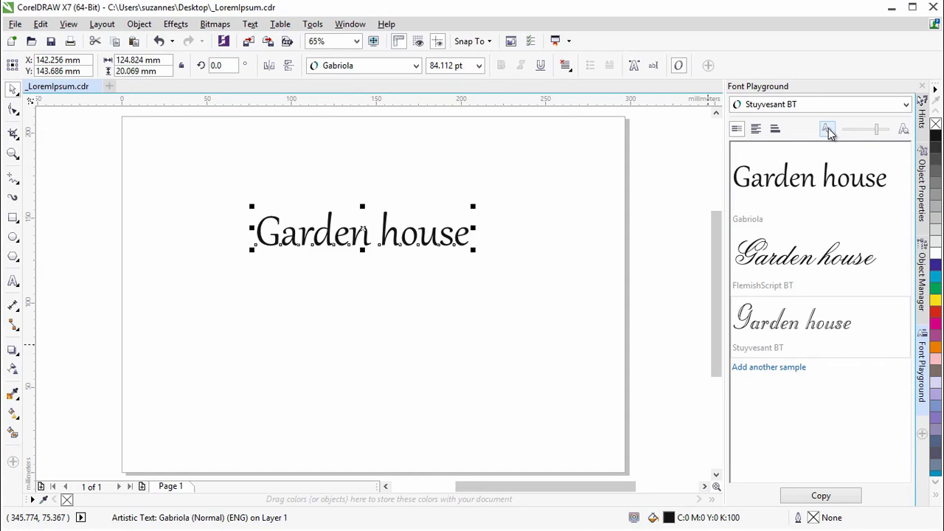
pyautogui.click(828, 130)
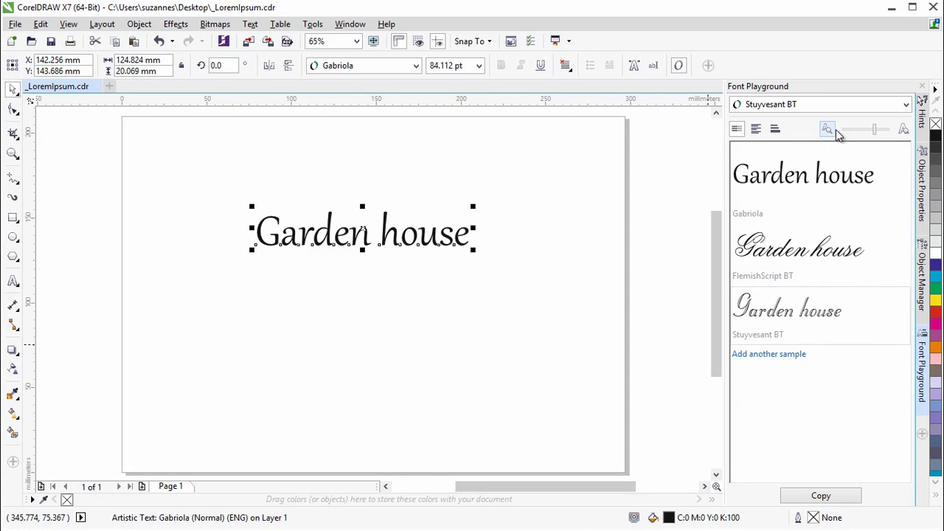
pyautogui.click(904, 131)
pyautogui.click(903, 133)
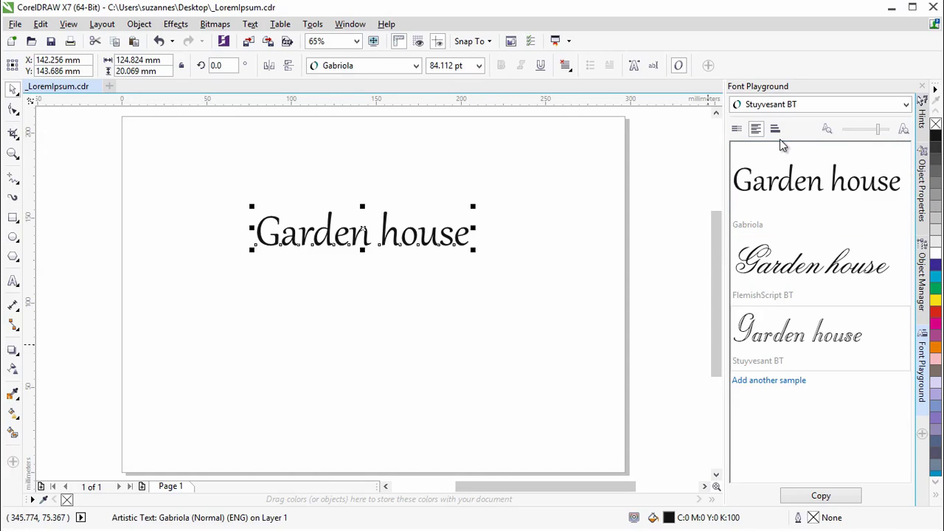
# - Preview Stuyvesant BT in Waterfall view, return to Multiline, widen the docker and enlarge samples twice
pyautogui.click(780, 136)
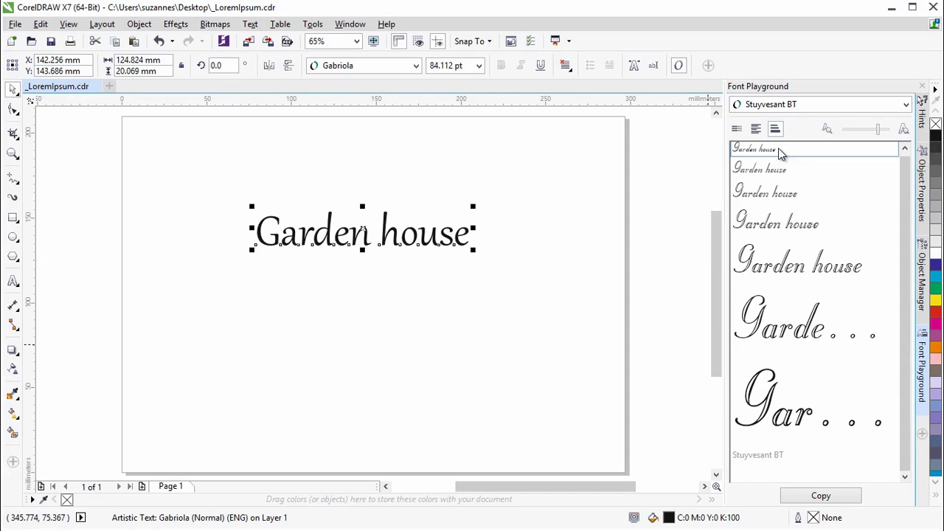
pyautogui.click(735, 133)
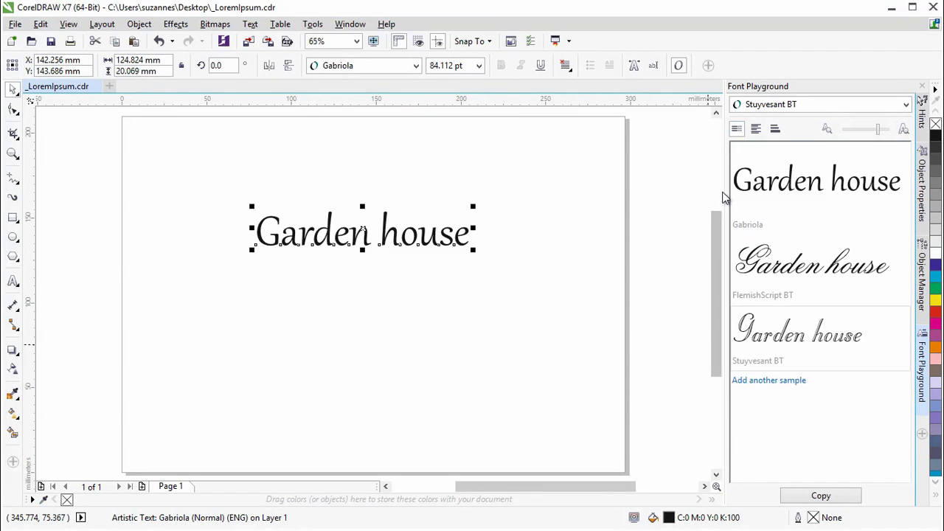
pyautogui.moveTo(723, 192); pyautogui.dragTo(687, 193)
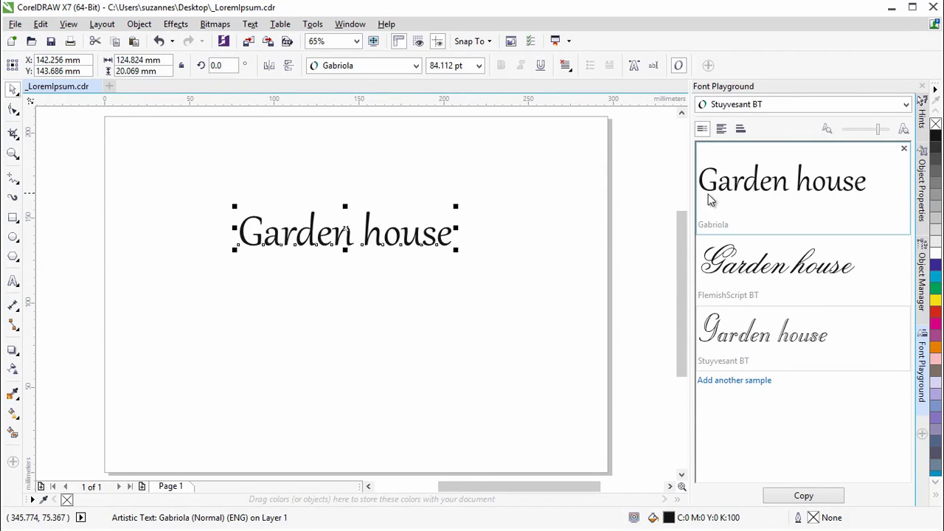
pyautogui.click(903, 130)
pyautogui.click(903, 130)
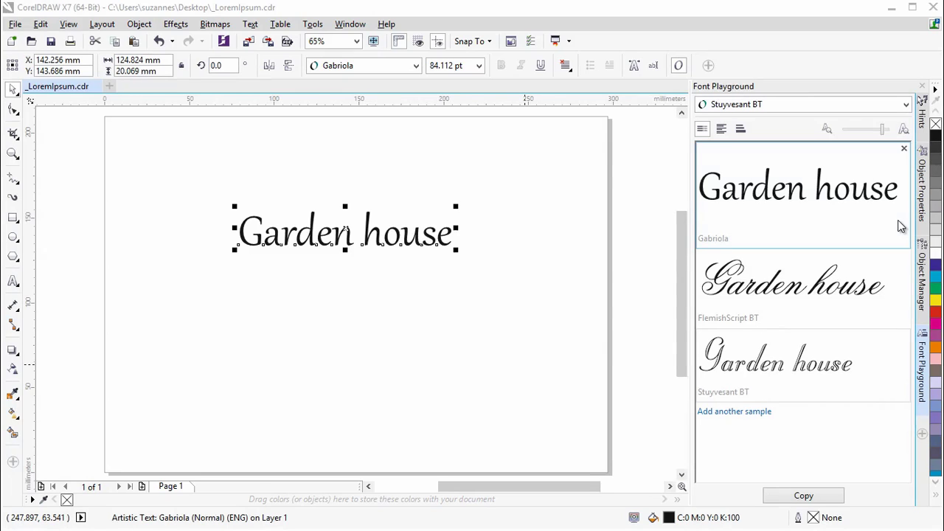
# - Give the G in the Gabriola sample the Stylistic Set 6 swash glyph
pyautogui.click(721, 184)
pyautogui.moveTo(721, 184); pyautogui.dragTo(704, 180)
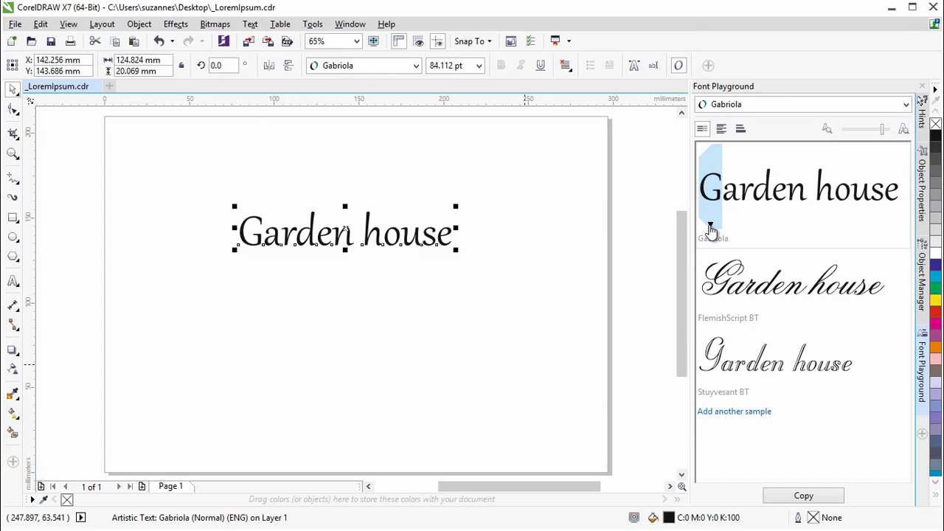
pyautogui.click(710, 227)
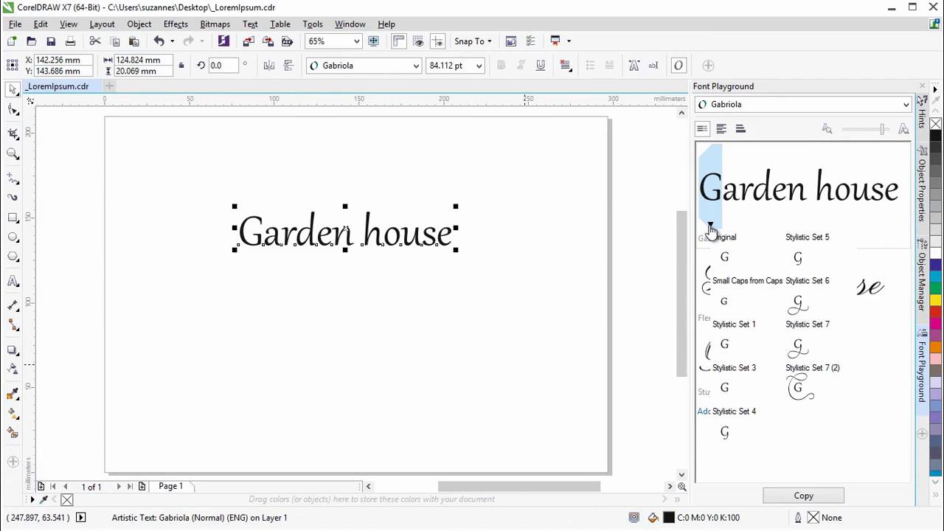
pyautogui.click(810, 270)
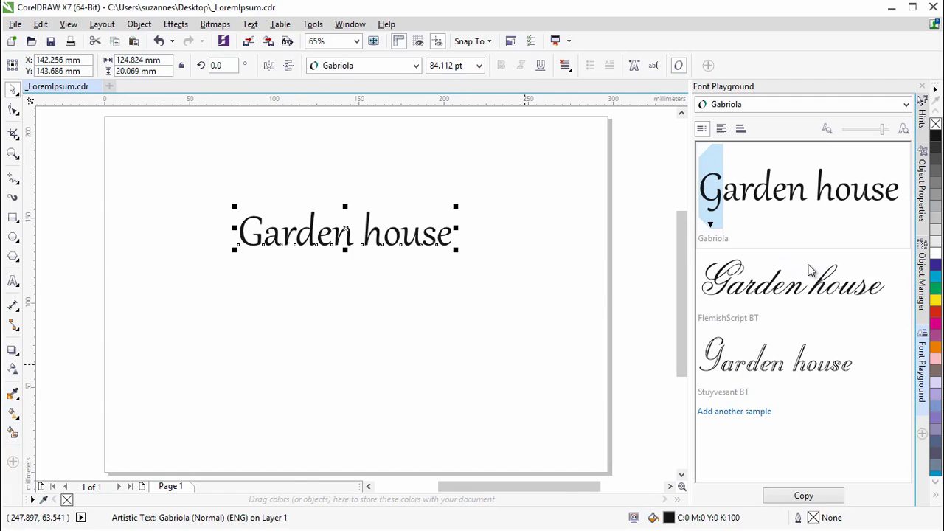
pyautogui.click(711, 225)
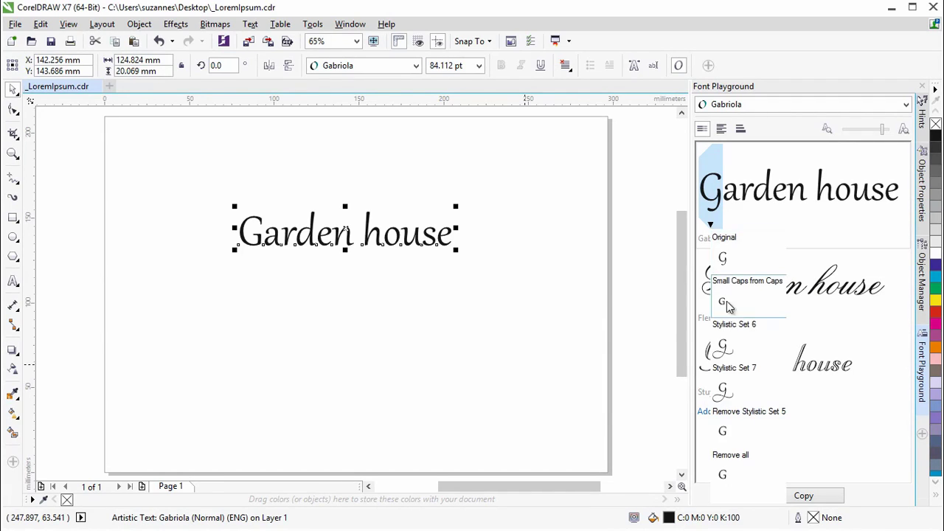
pyautogui.click(731, 348)
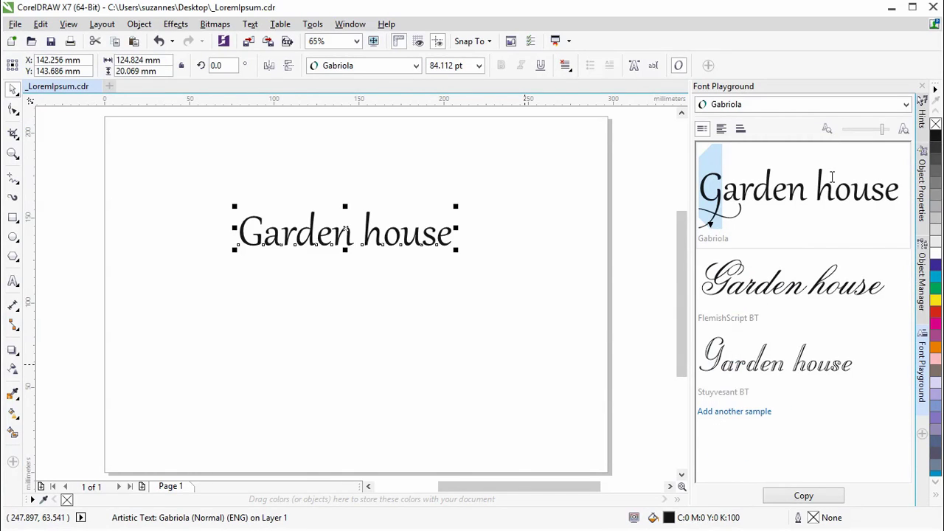
# - Give the h in house the Stylistic Set 6 swash glyph
pyautogui.moveTo(833, 177); pyautogui.dragTo(824, 177)
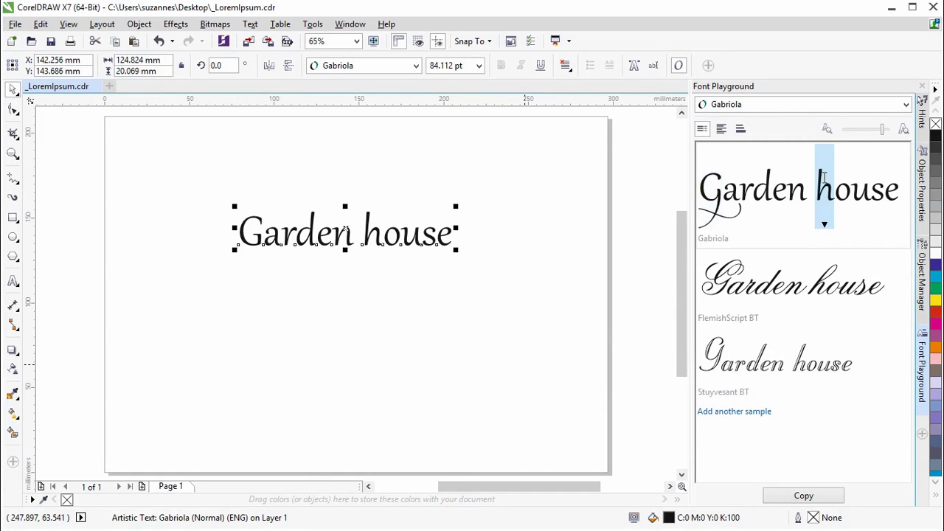
pyautogui.click(825, 225)
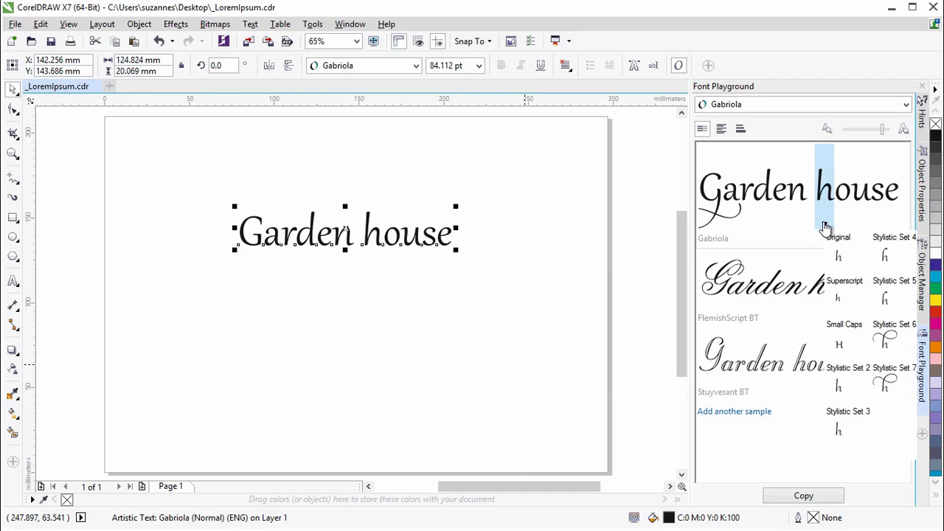
pyautogui.click(881, 337)
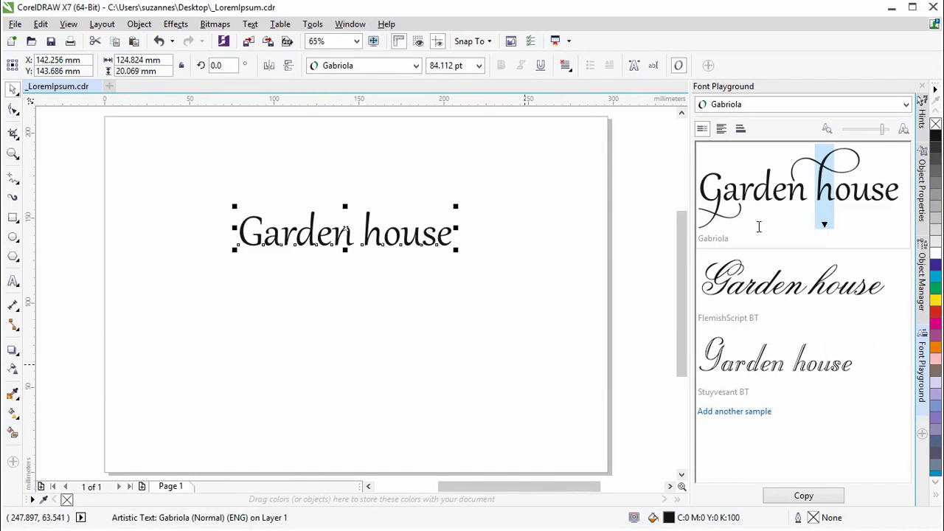
# - Set the letters 'arden' in Small Caps so the sample reads GARDEN
pyautogui.moveTo(807, 195); pyautogui.dragTo(728, 188)
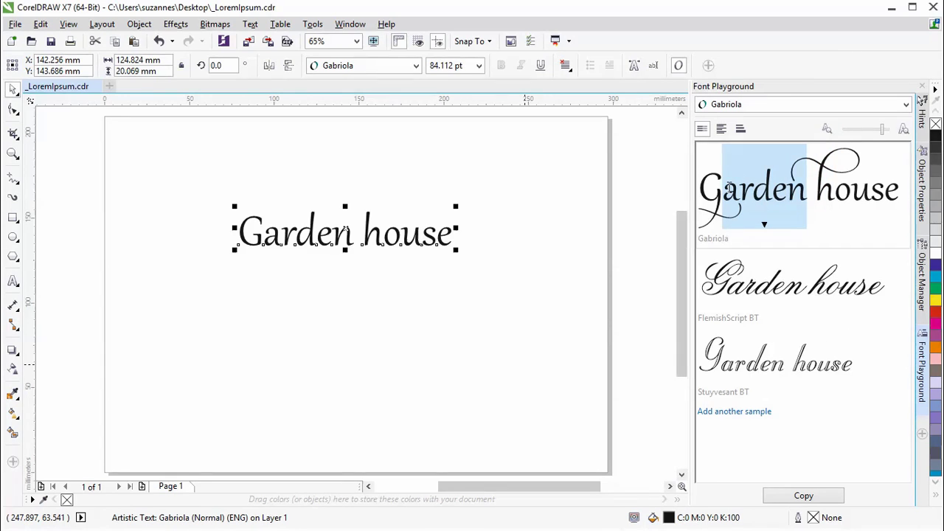
pyautogui.click(764, 226)
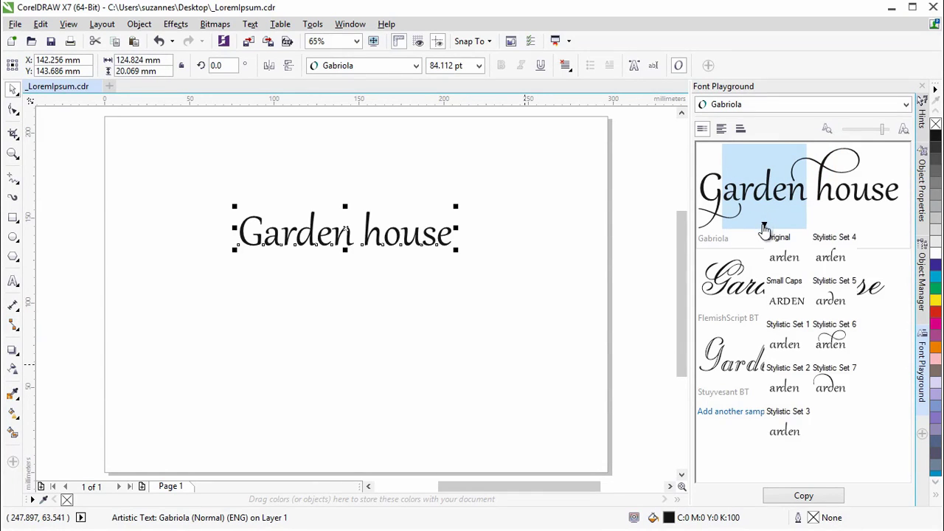
pyautogui.click(786, 301)
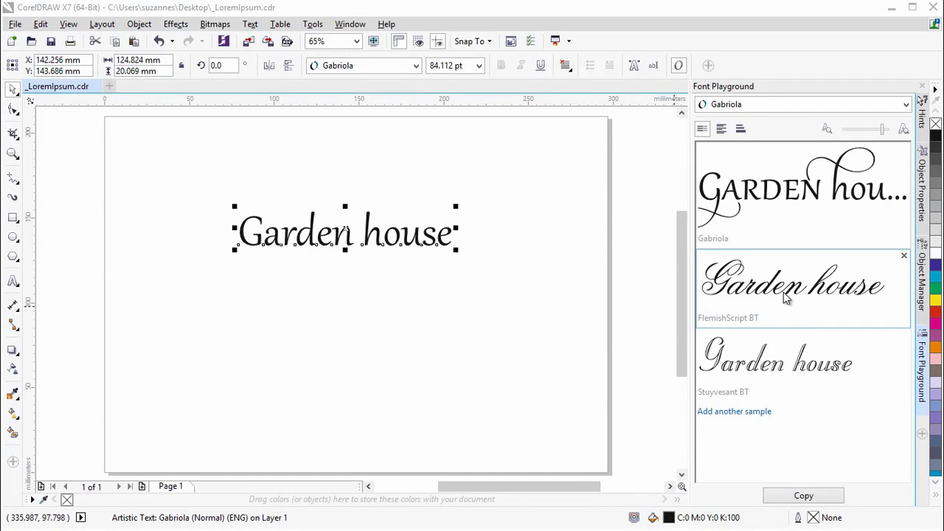
# - Paste two copies of the swashed Gabriola 'GARDEN house' sample below the plain text and enlarge both
pyautogui.click(801, 210)
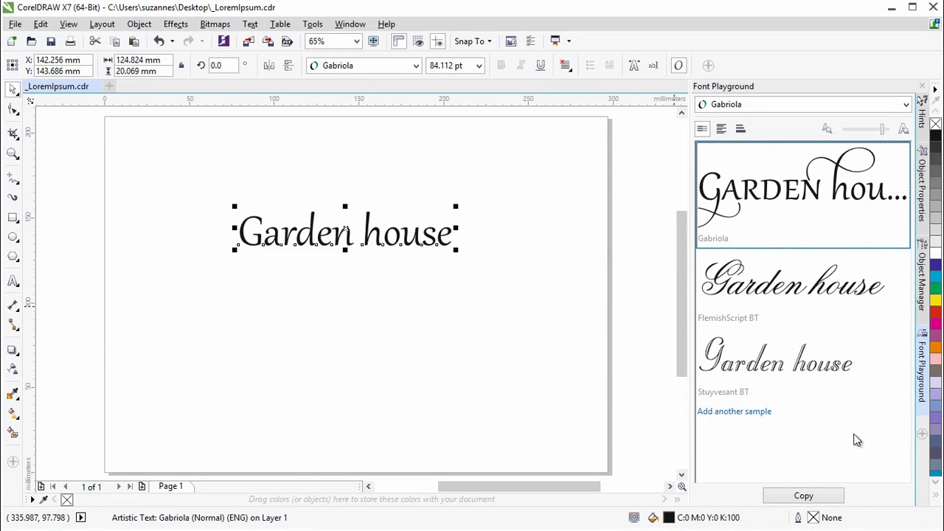
pyautogui.click(833, 498)
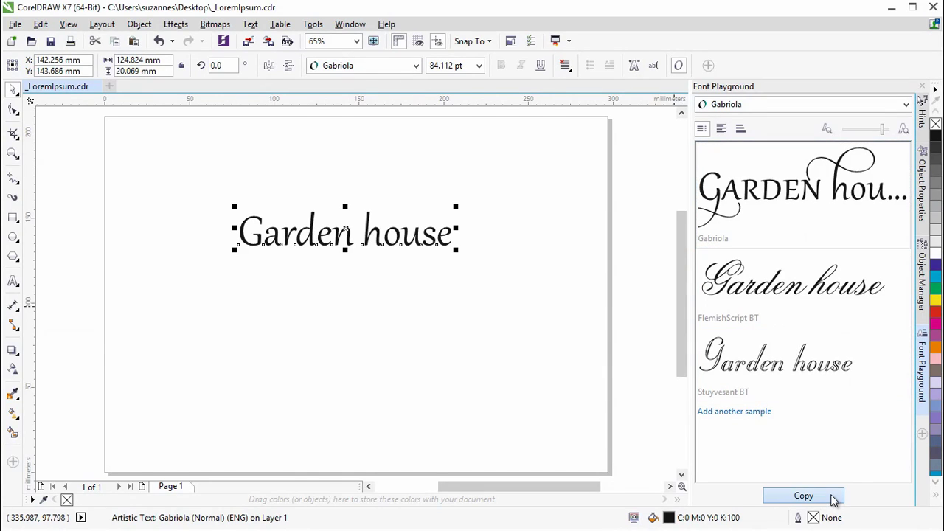
pyautogui.click(13, 283)
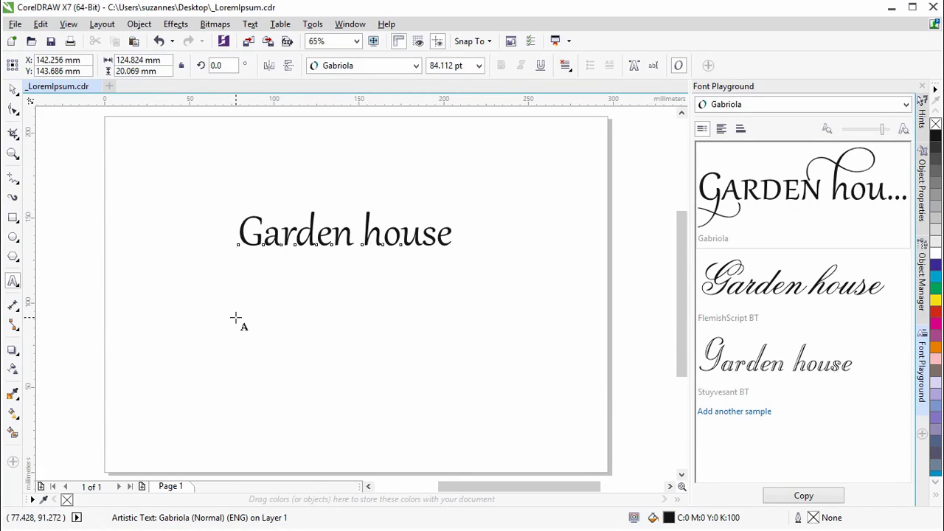
pyautogui.rightClick(236, 319)
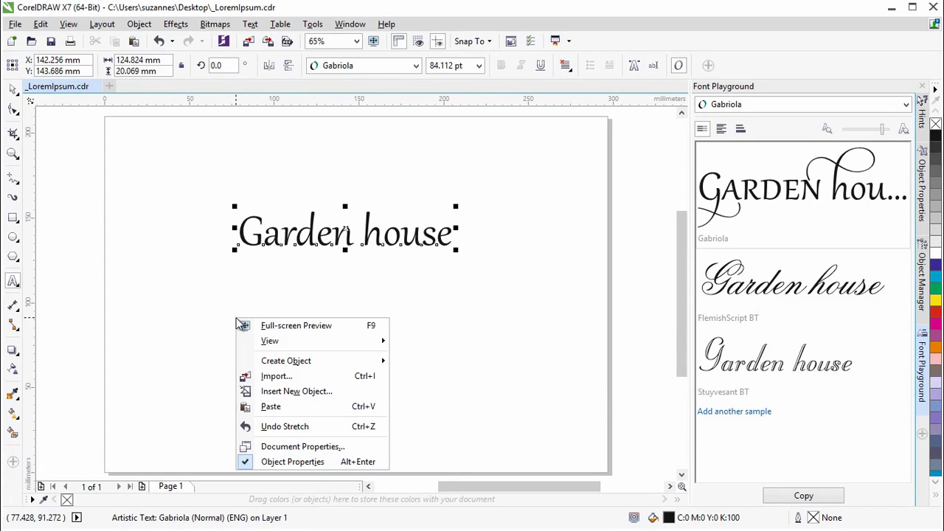
pyautogui.click(279, 406)
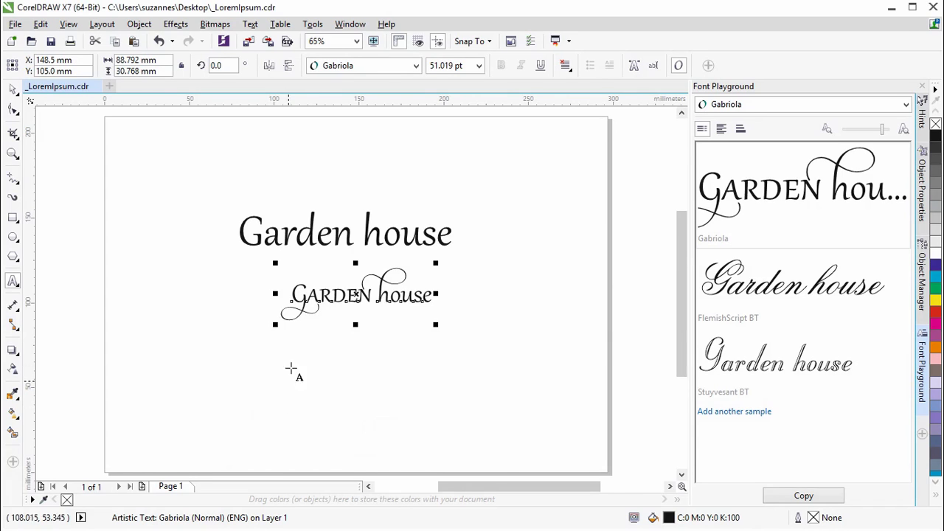
pyautogui.moveTo(275, 324); pyautogui.dragTo(217, 344)
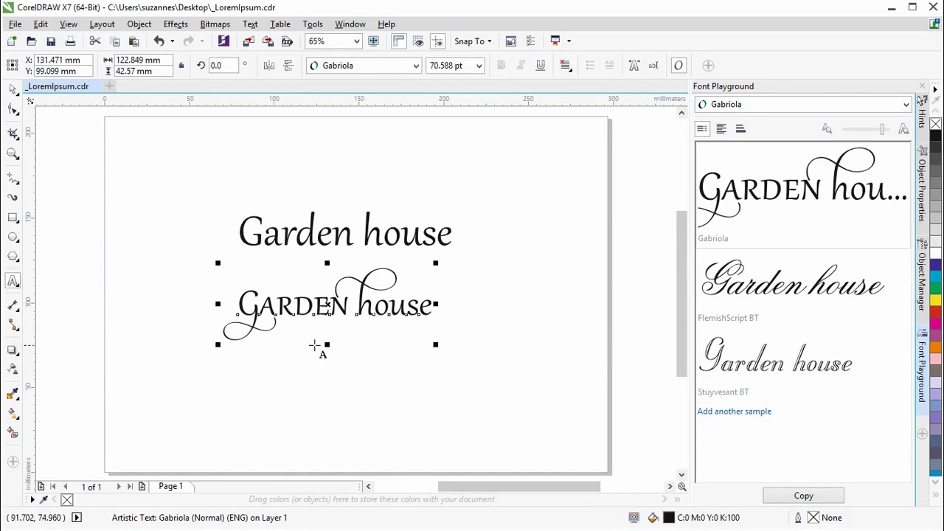
pyautogui.click(811, 215)
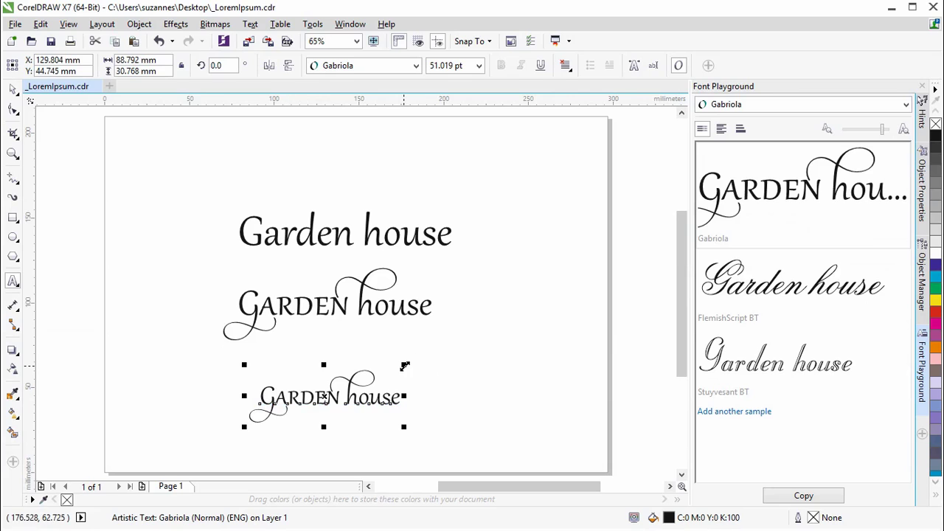
pyautogui.moveTo(405, 366); pyautogui.dragTo(451, 349)
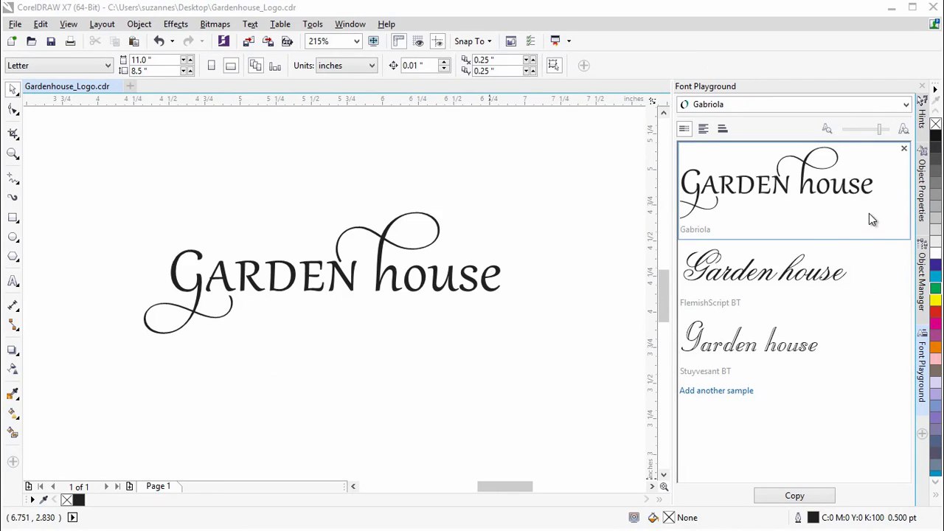
# - Replace the Font Playground sample wording with 'Café & Restaurant' and shrink the previews
pyautogui.click(874, 202)
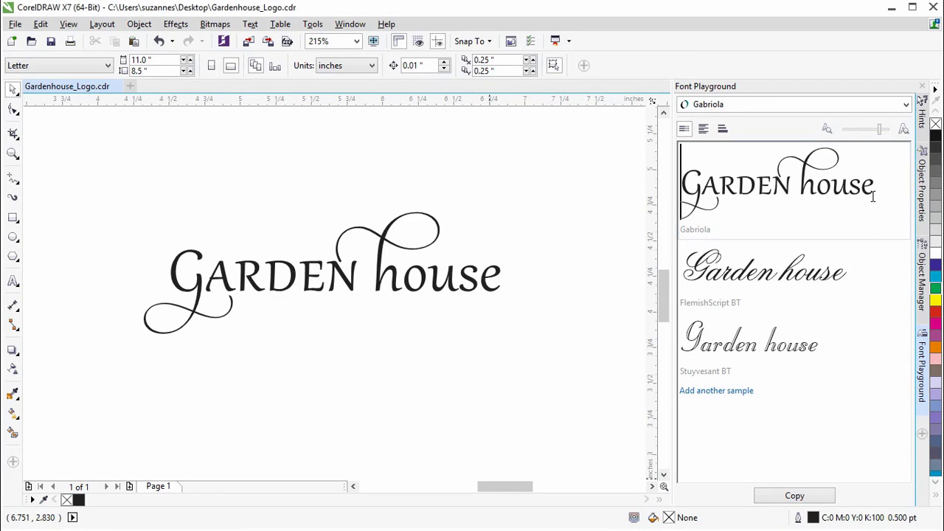
pyautogui.tripleClick(691, 183)
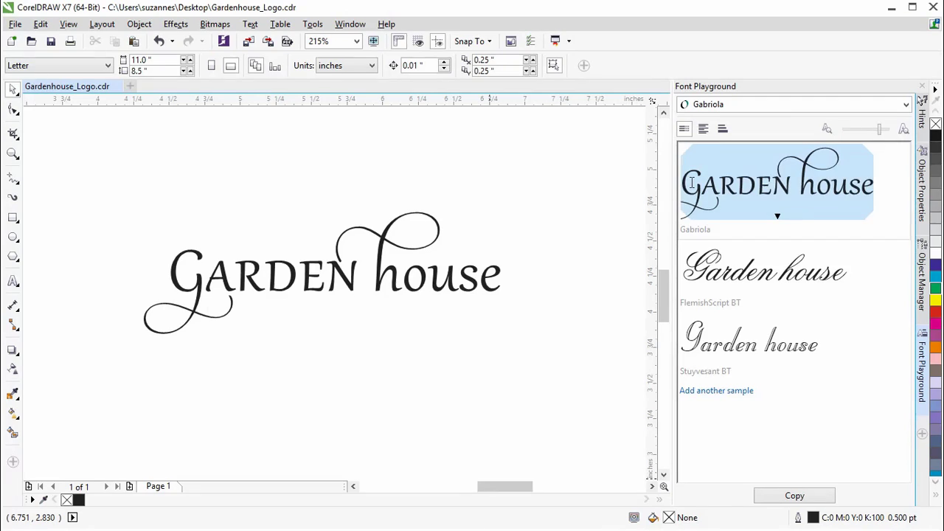
pyautogui.hotkey('ctrl', 'v')
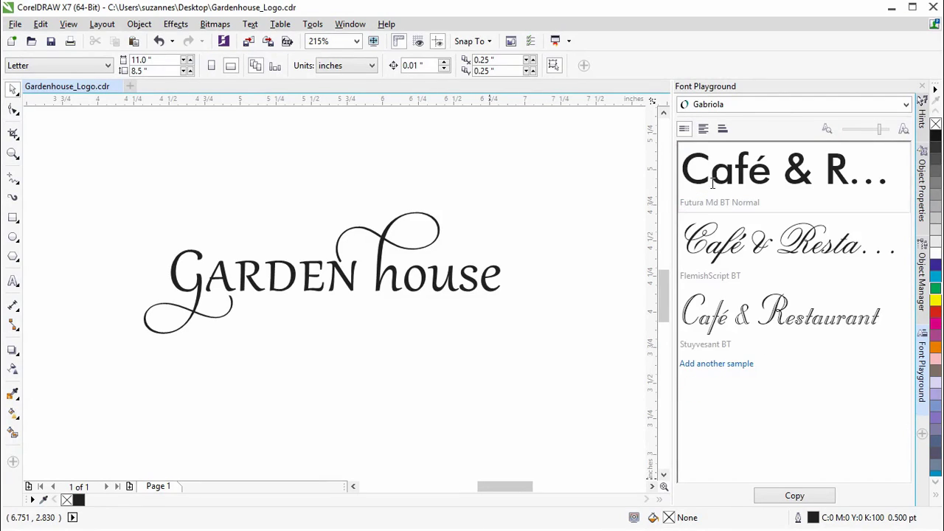
pyautogui.click(881, 135)
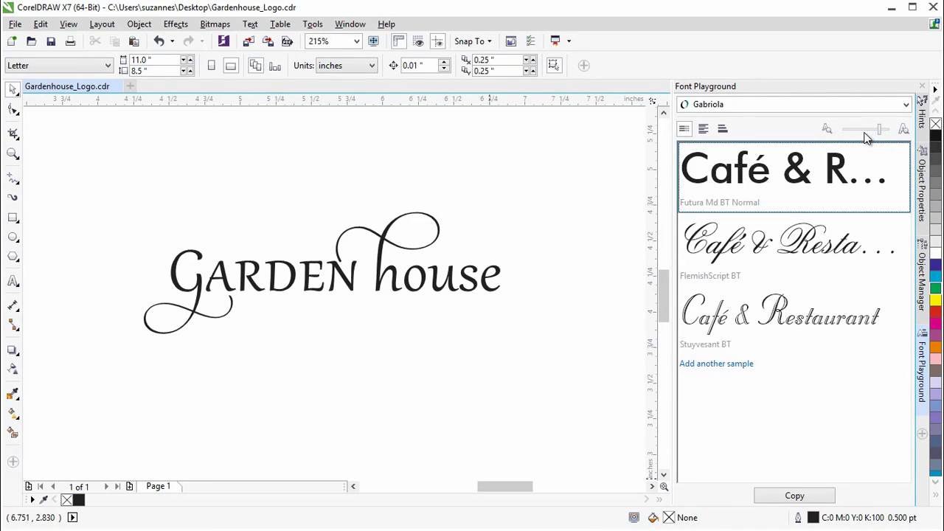
pyautogui.moveTo(879, 130); pyautogui.dragTo(870, 128)
# - Set the first font sample to Futura Bk BT Normal
pyautogui.click(903, 107)
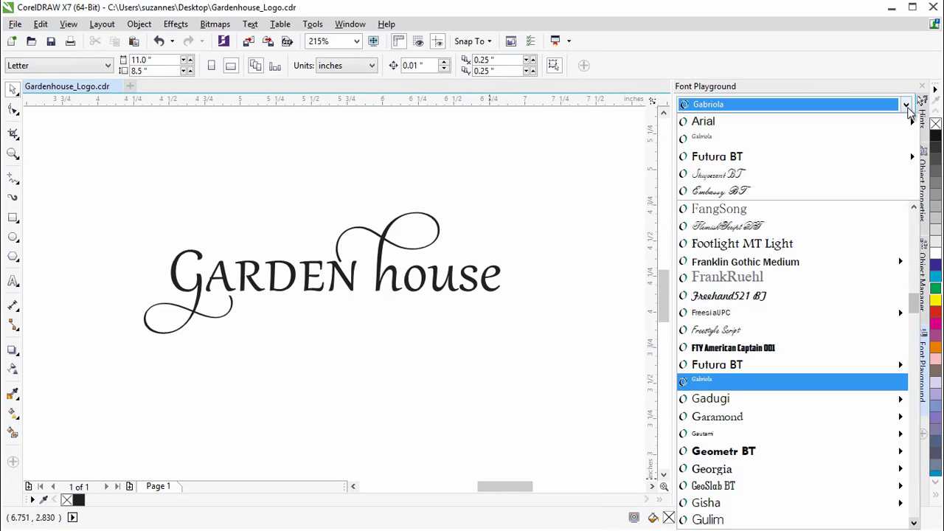
pyautogui.moveTo(890, 157)
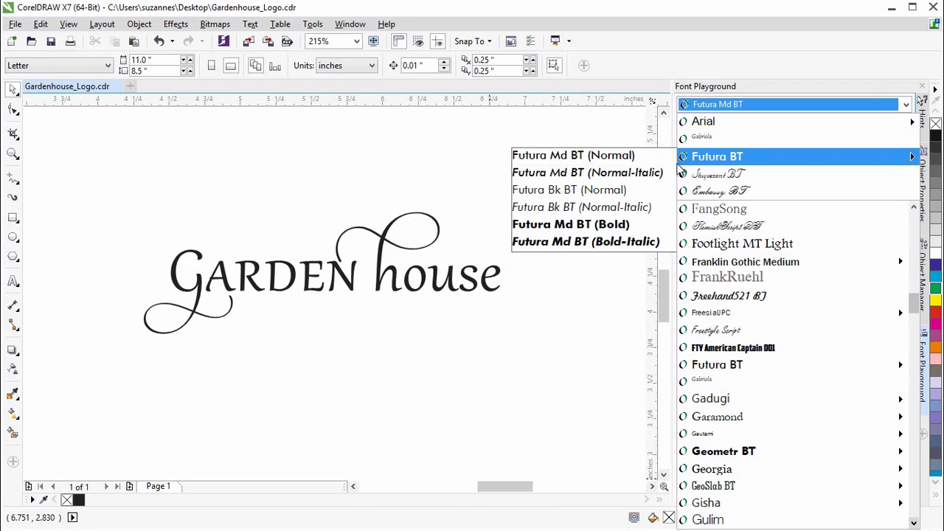
pyautogui.click(634, 190)
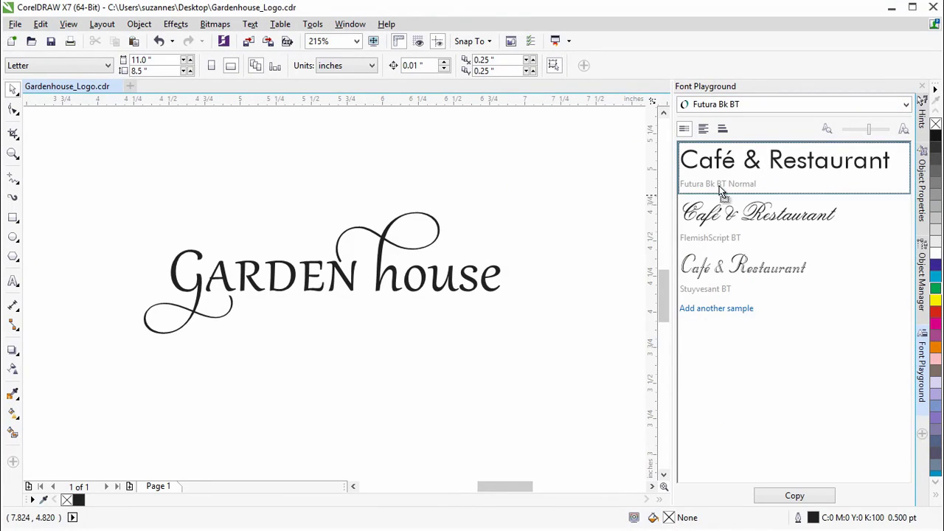
# - Drop the Futura Bk BT 'Café & Restaurant' text under GARDEN house, scaled down to about 15.213 pt
pyautogui.moveTo(767, 171); pyautogui.dragTo(437, 368)
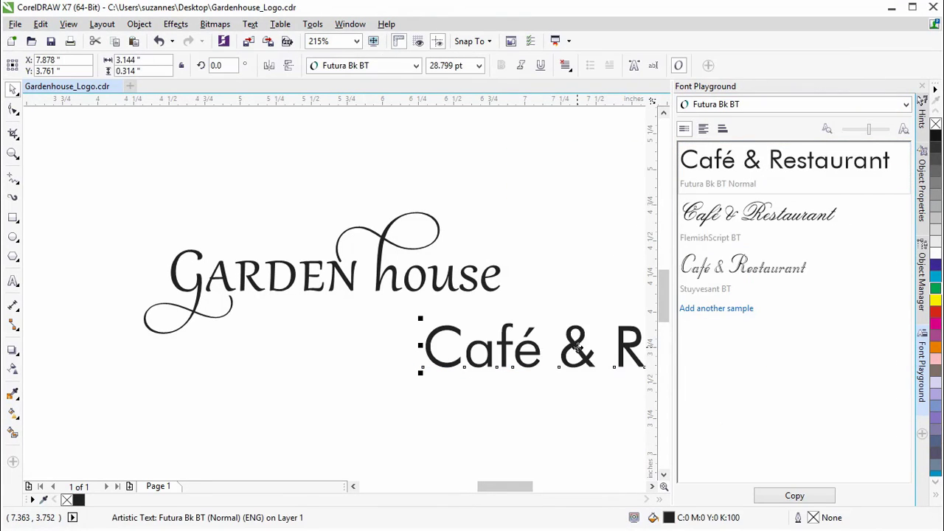
pyautogui.moveTo(574, 348); pyautogui.dragTo(386, 328)
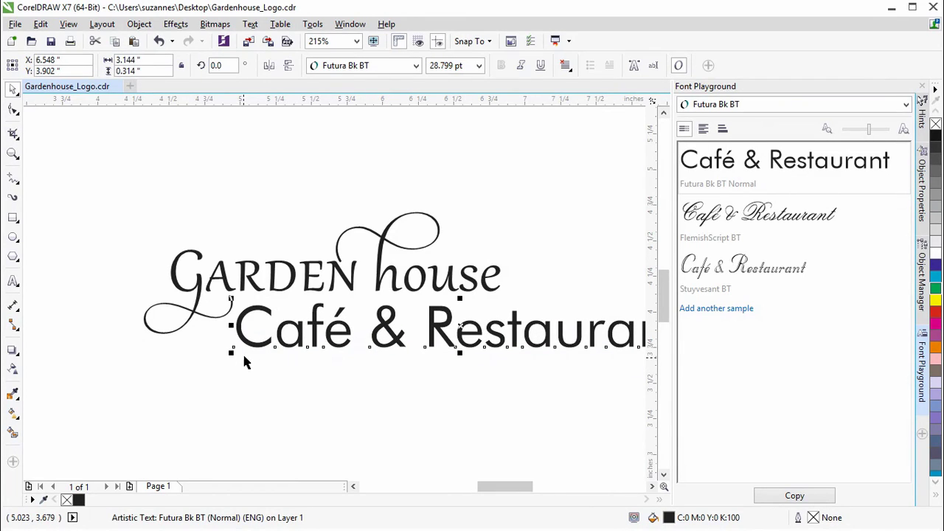
pyautogui.moveTo(231, 352); pyautogui.dragTo(392, 324)
pyautogui.moveTo(536, 322); pyautogui.dragTo(364, 320)
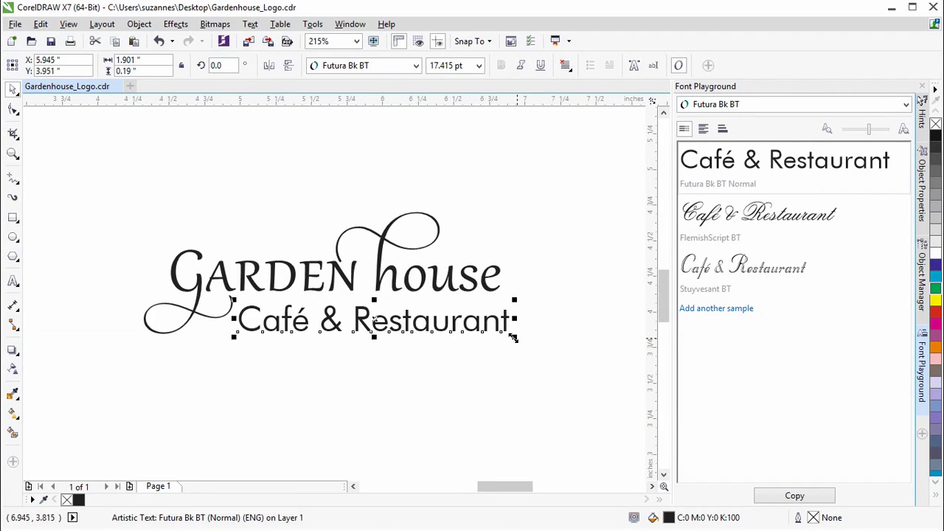
pyautogui.moveTo(509, 332)
pyautogui.mouseDown()
pyautogui.moveTo(497, 331)
pyautogui.moveTo(507, 339)
pyautogui.mouseUp()
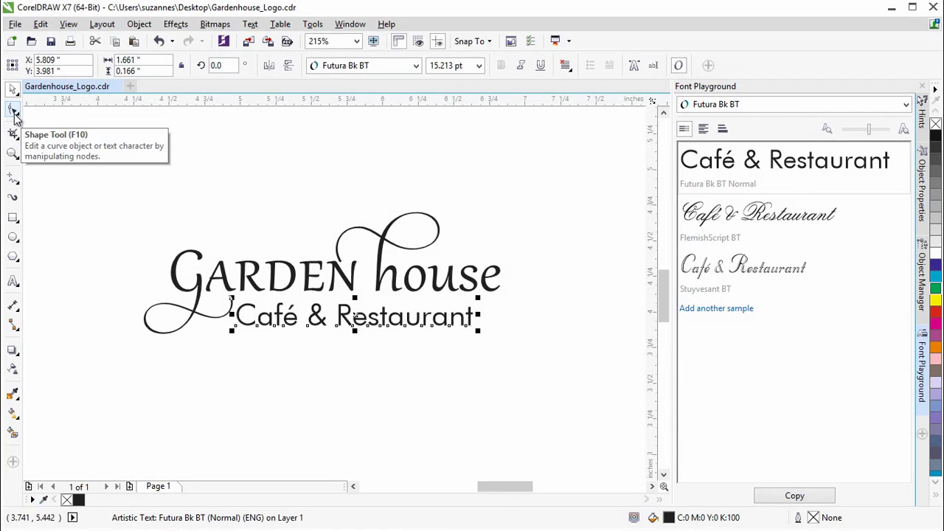
# - Widen the letter spacing of 'Café & Restaurant' with the Shape tool, then fine-tune it slightly narrower
pyautogui.click(14, 114)
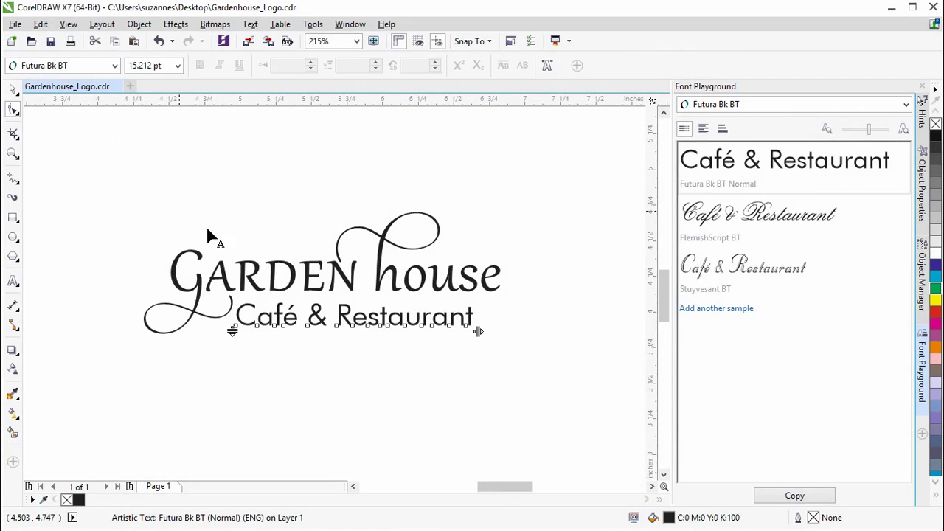
pyautogui.moveTo(478, 331); pyautogui.dragTo(512, 327)
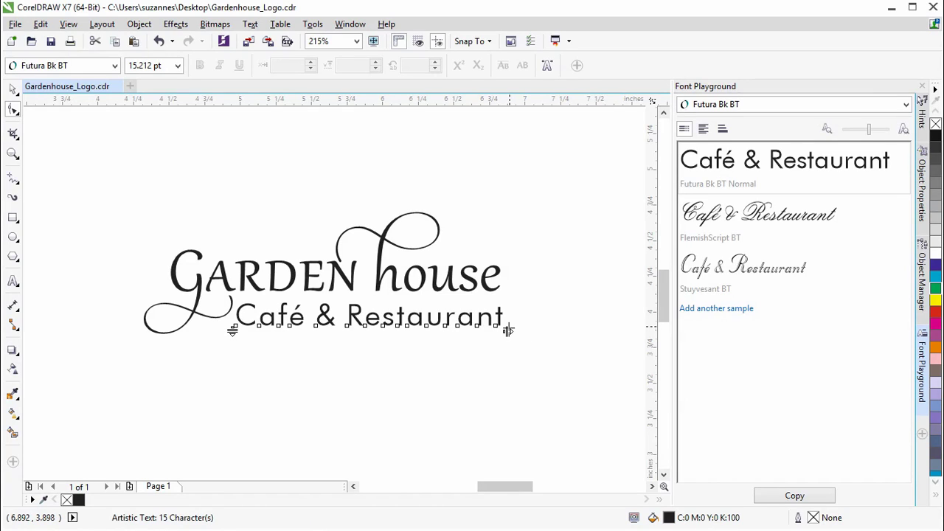
pyautogui.moveTo(508, 330); pyautogui.dragTo(506, 328)
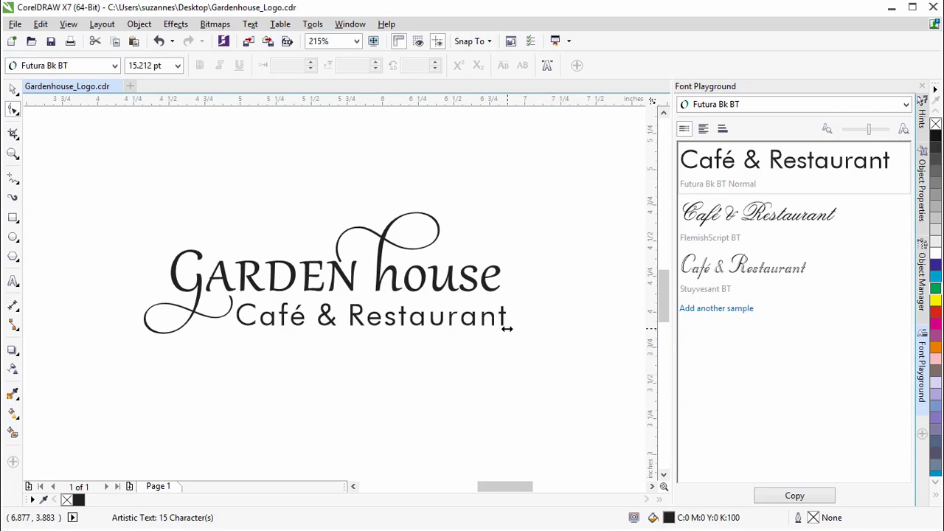
pyautogui.moveTo(506, 328); pyautogui.dragTo(500, 330)
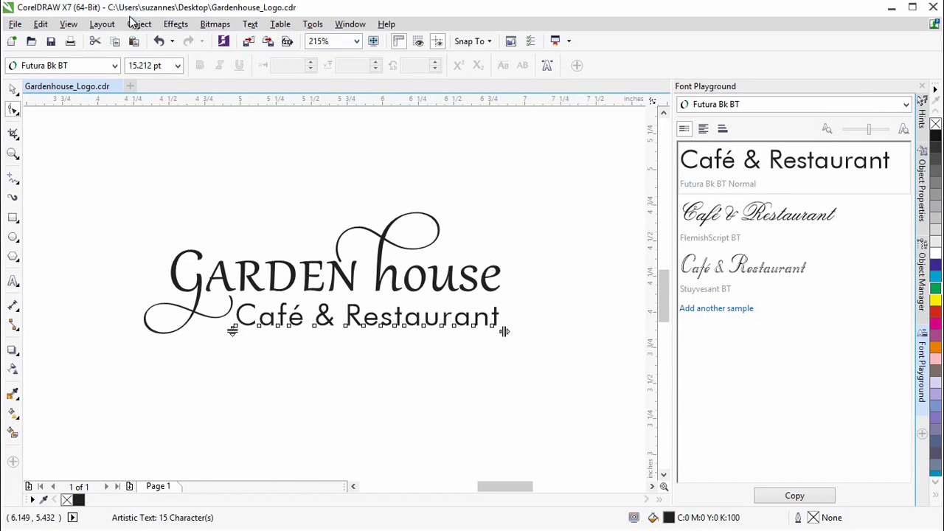
# - Toggle Alignment Guides from the View menu
pyautogui.click(70, 24)
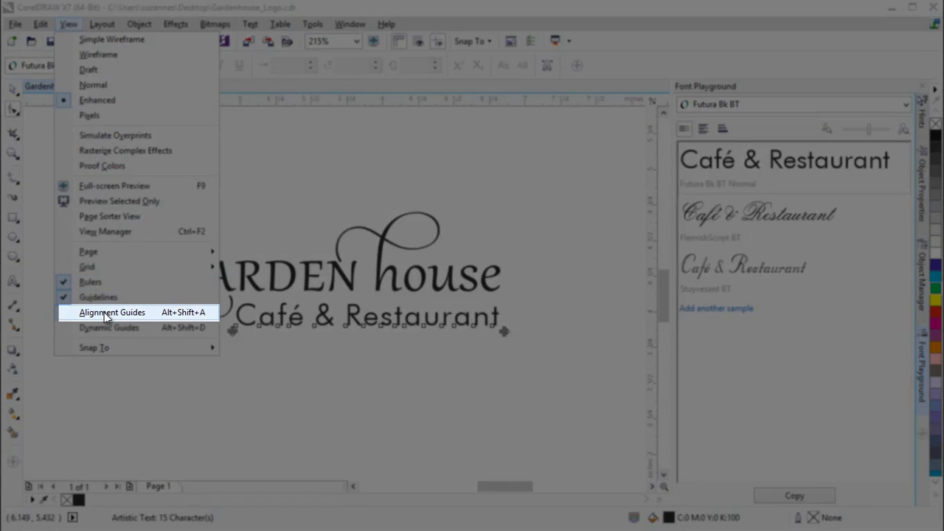
pyautogui.click(104, 312)
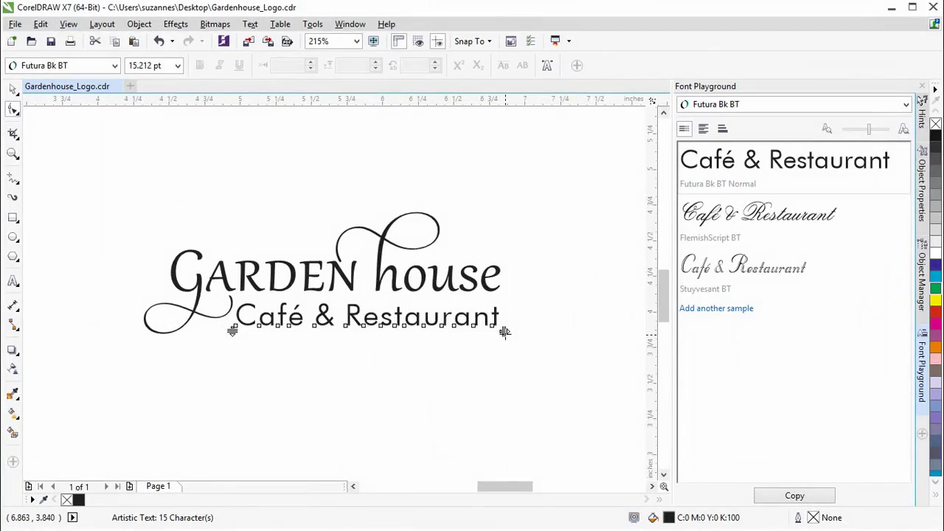